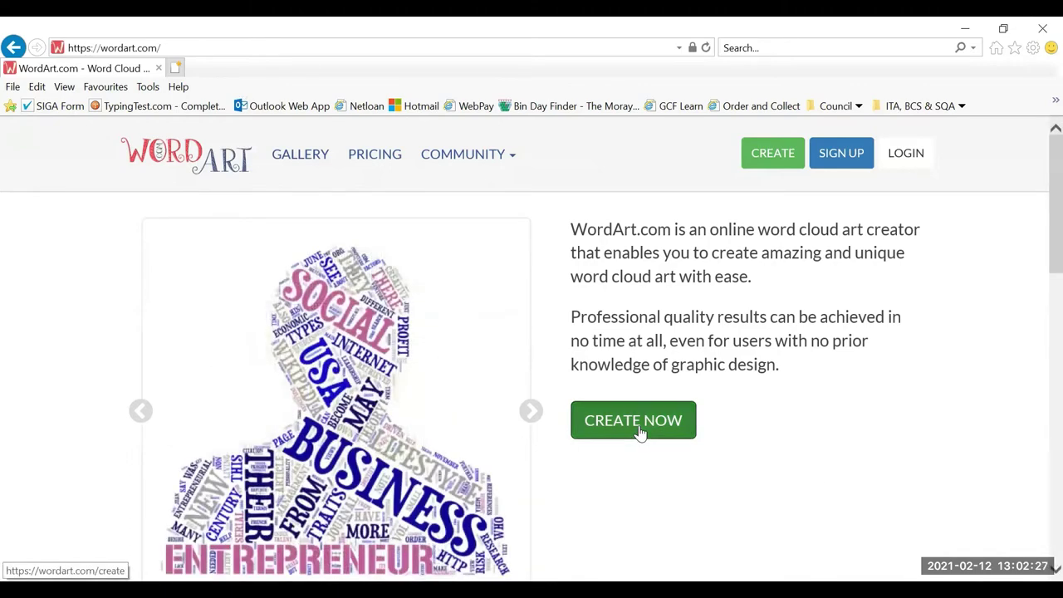
Start a new word cloud from the home page with CREATE NOW.
{"action": "left_click", "coordinate": [639, 432]}
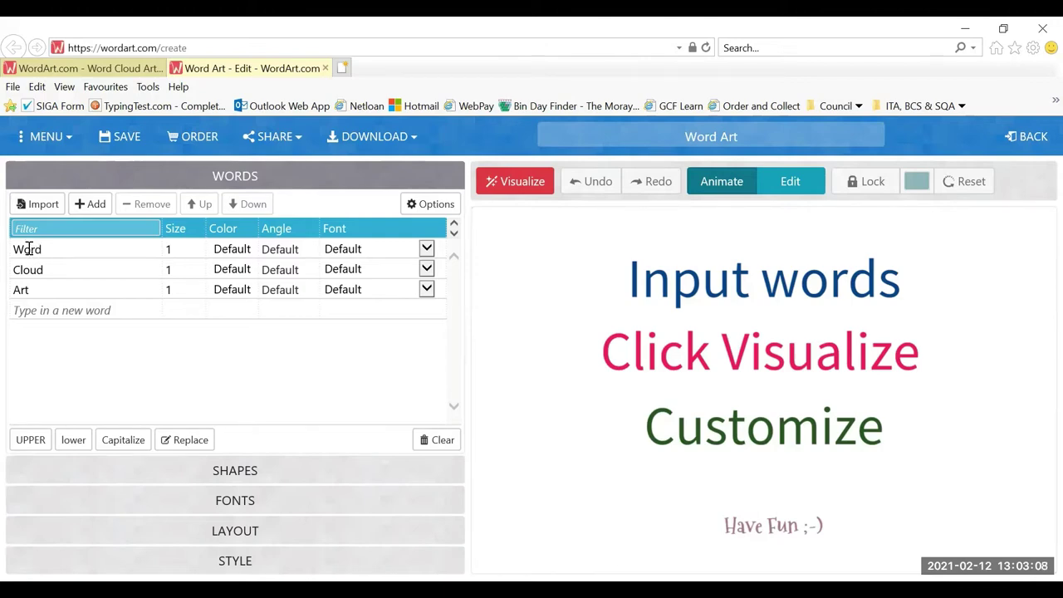
Delete the starter entries Word, Cloud and Art, leaving one blank row.
{"action": "left_click", "coordinate": [29, 248]}
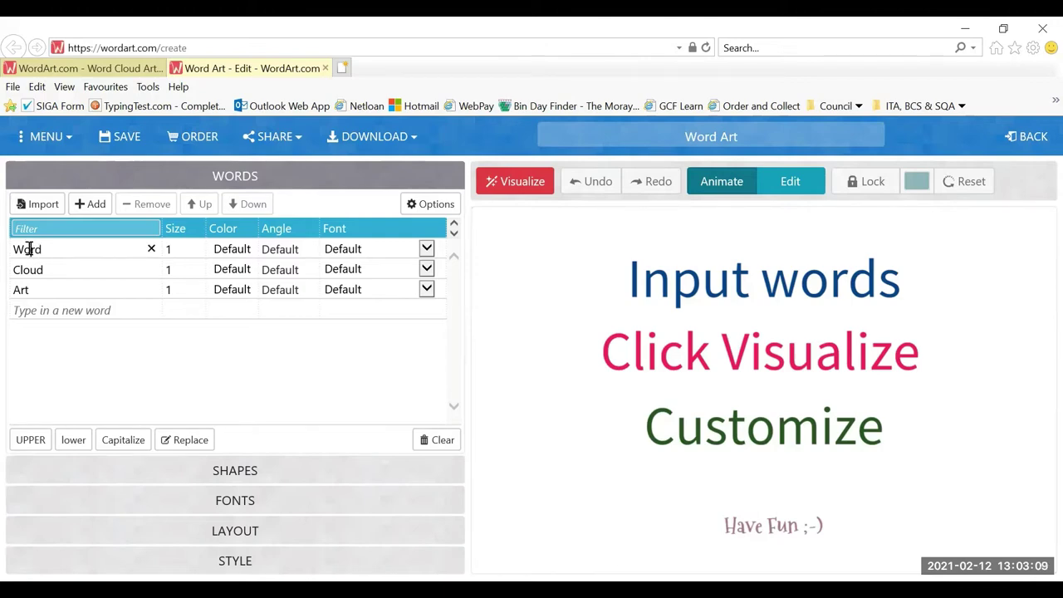
{"action": "left_click", "coordinate": [152, 250]}
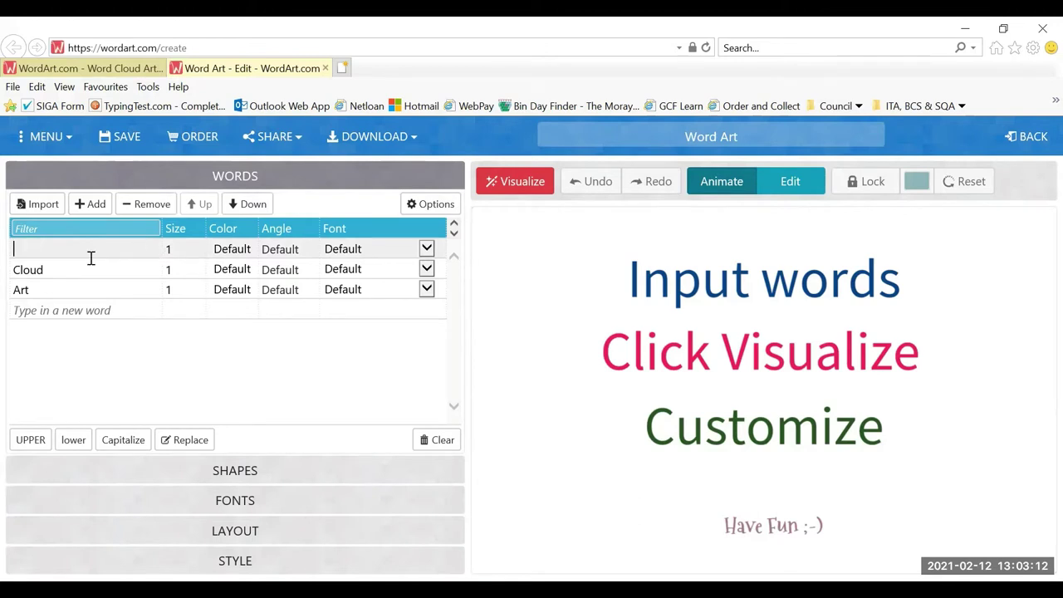
{"action": "left_click", "coordinate": [36, 267]}
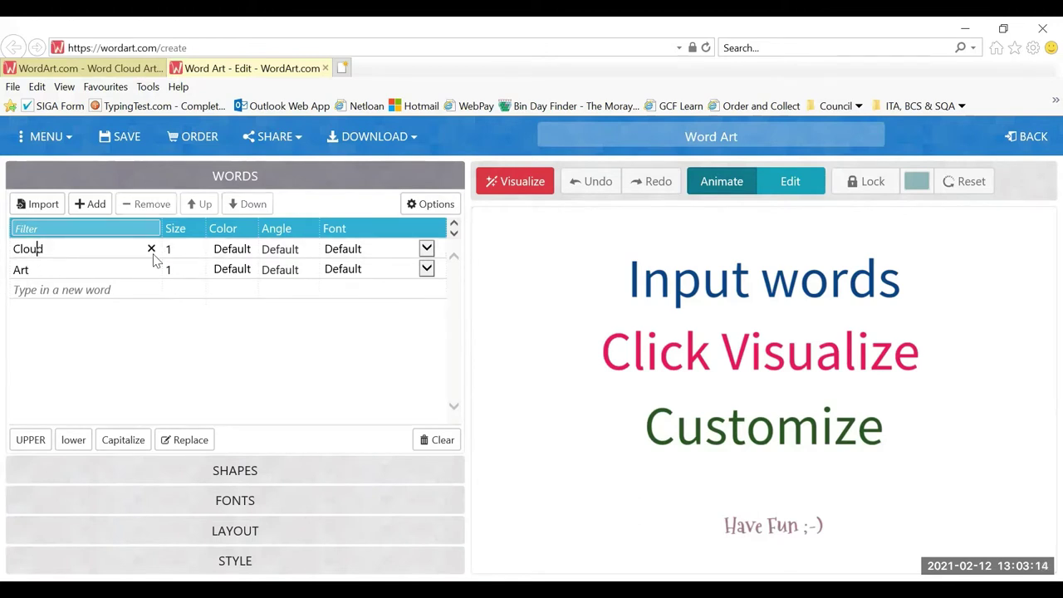
{"action": "left_click", "coordinate": [151, 249]}
{"action": "left_click", "coordinate": [24, 269]}
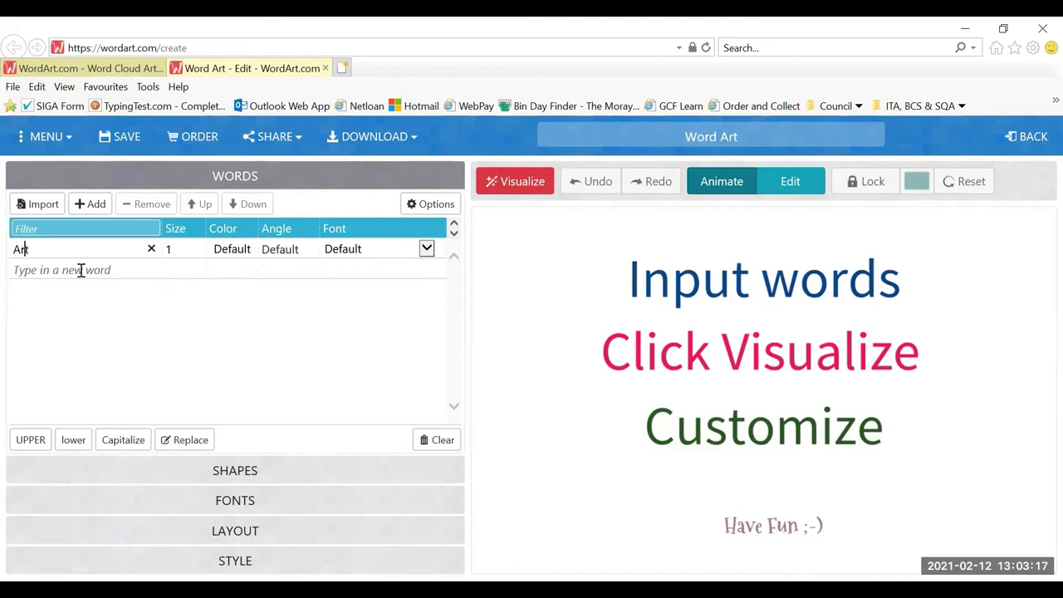
{"action": "left_click", "coordinate": [152, 249]}
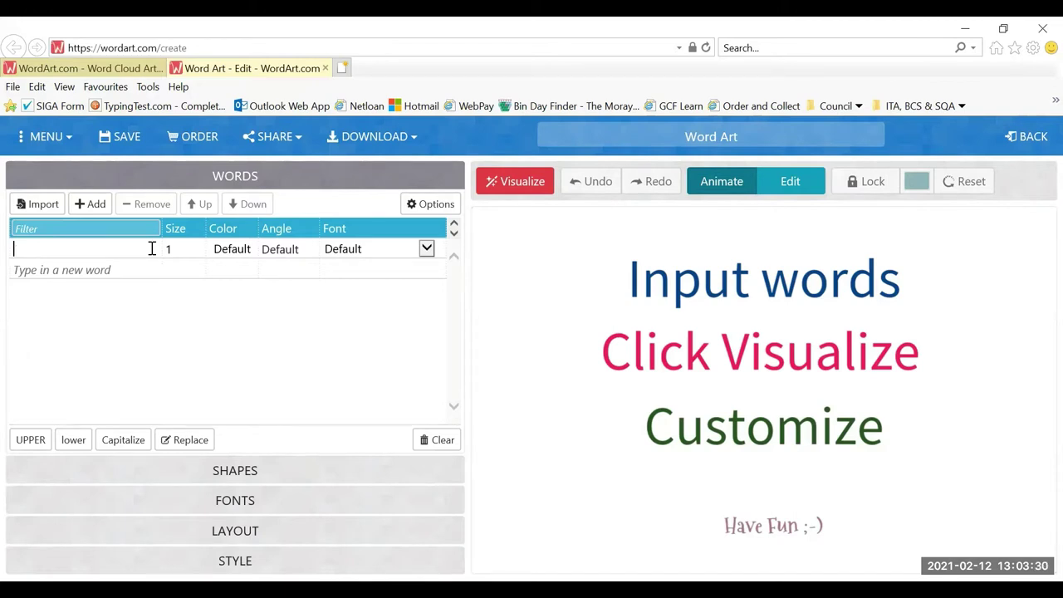
Add J K Rowling, Eric Carle and Tony Ross to the word list.
{"action": "type", "text": "J K Rowling"}
{"action": "key", "text": "Return"}
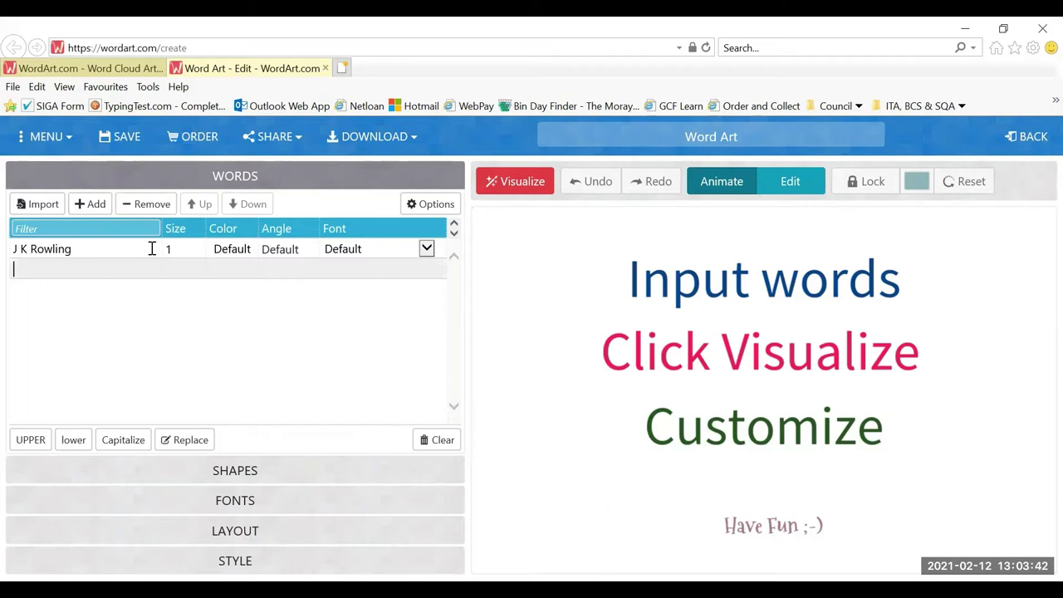
{"action": "type", "text": "Eric Carle"}
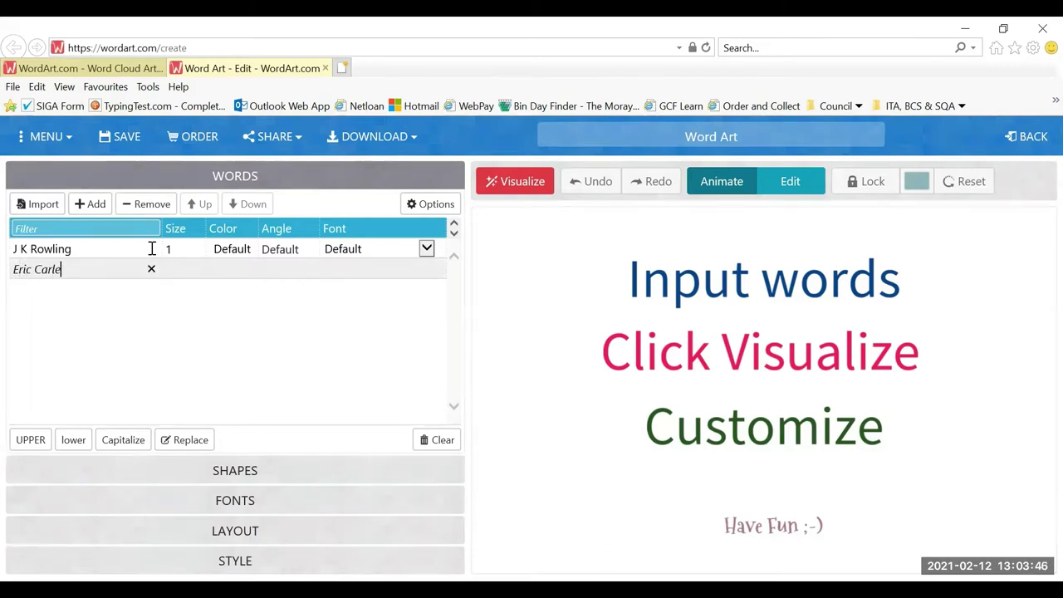
{"action": "key", "text": "Return"}
{"action": "type", "text": "Ton"}
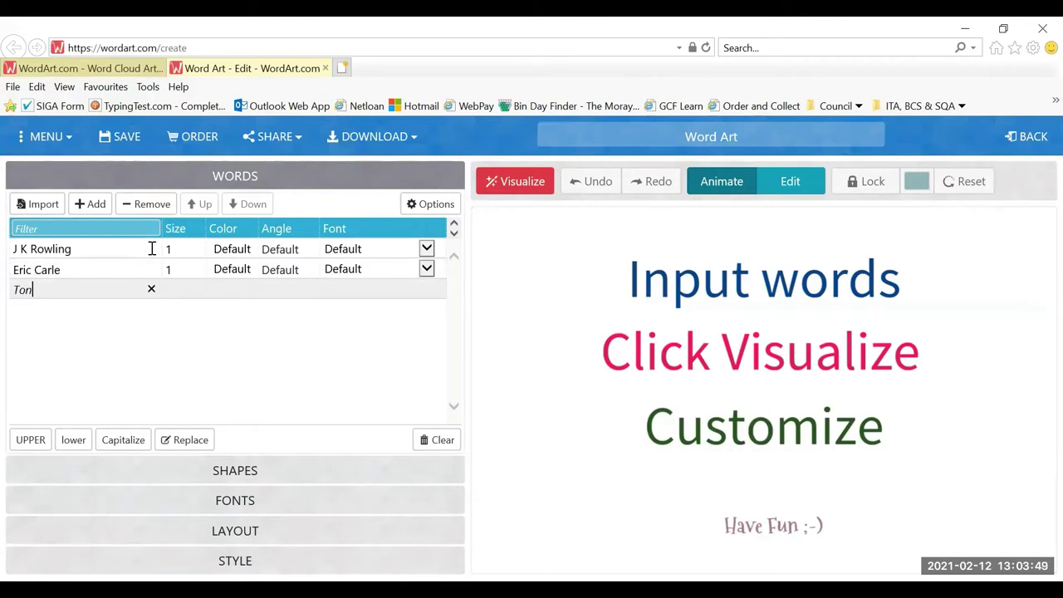
{"action": "type", "text": "y Ross"}
{"action": "key", "text": "Return"}
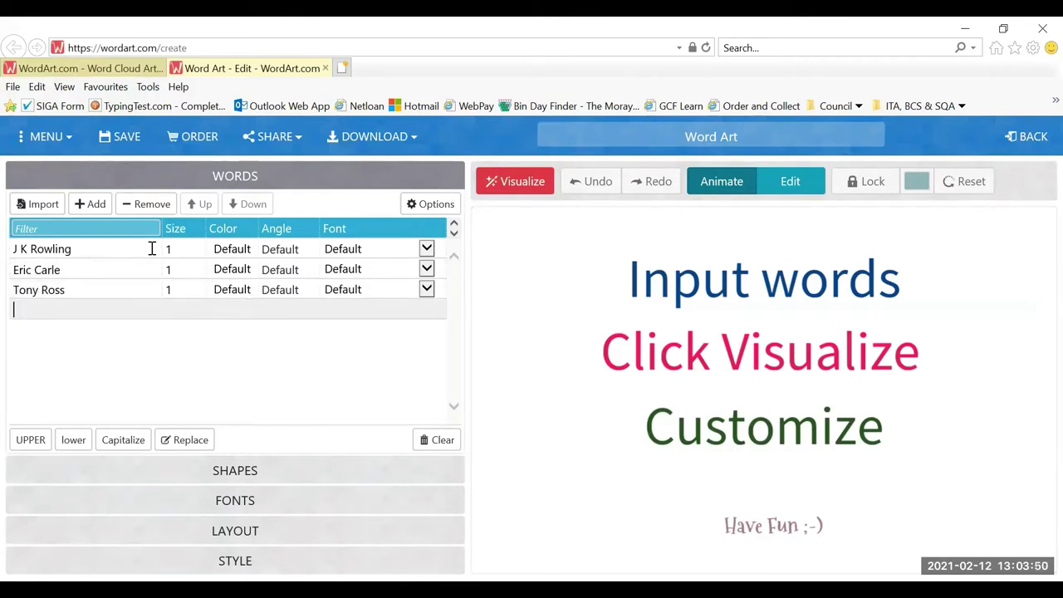
Add Julia Donaldson and David Walliams, then type Barry Hutchison.
{"action": "type", "text": "Julia Donaldson"}
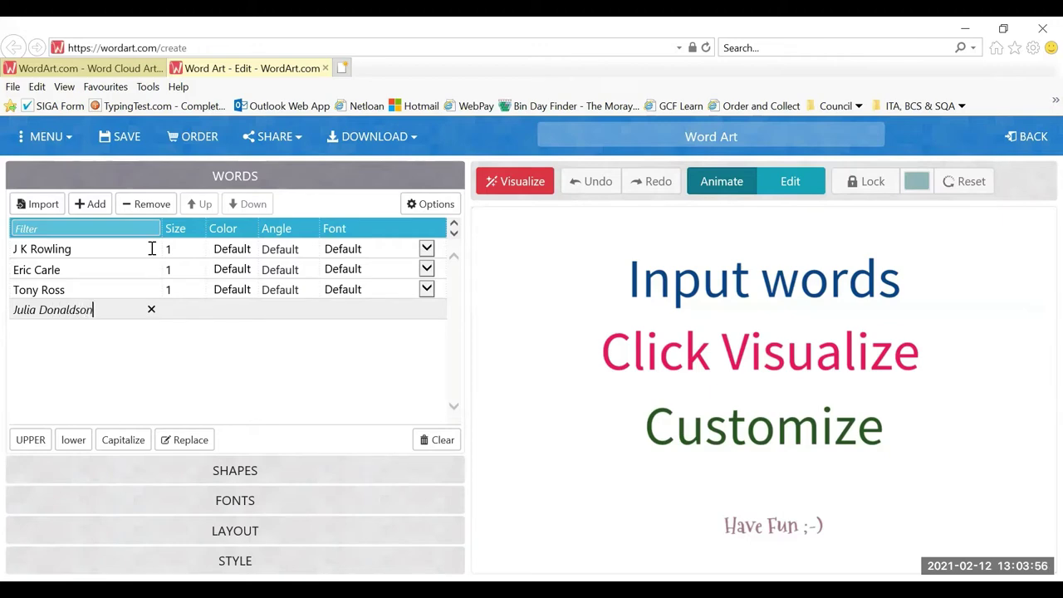
{"action": "key", "text": "Return"}
{"action": "type", "text": "Da"}
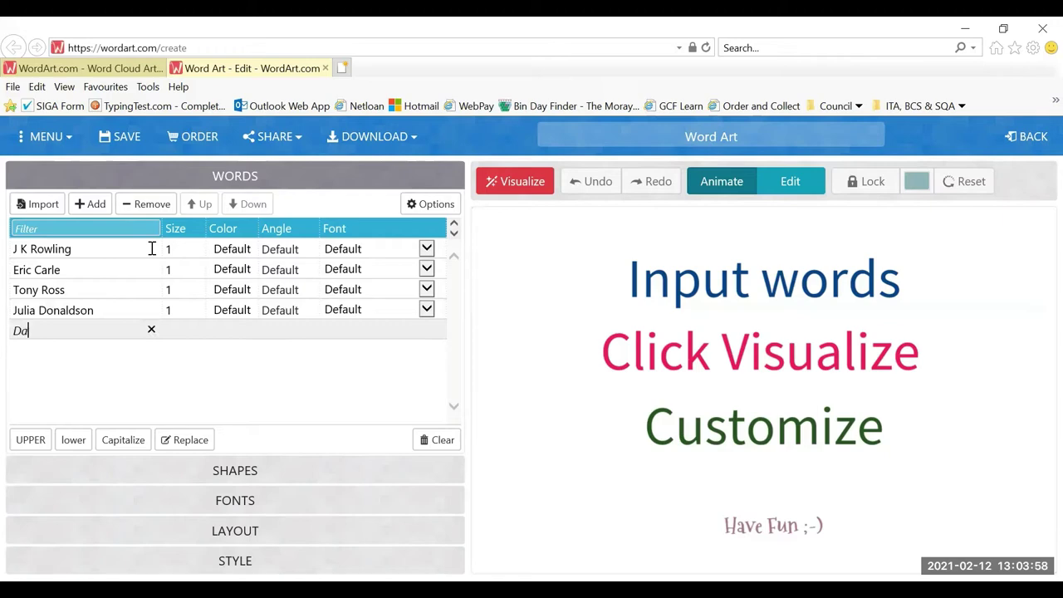
{"action": "type", "text": "vid Walliams"}
{"action": "key", "text": "Return"}
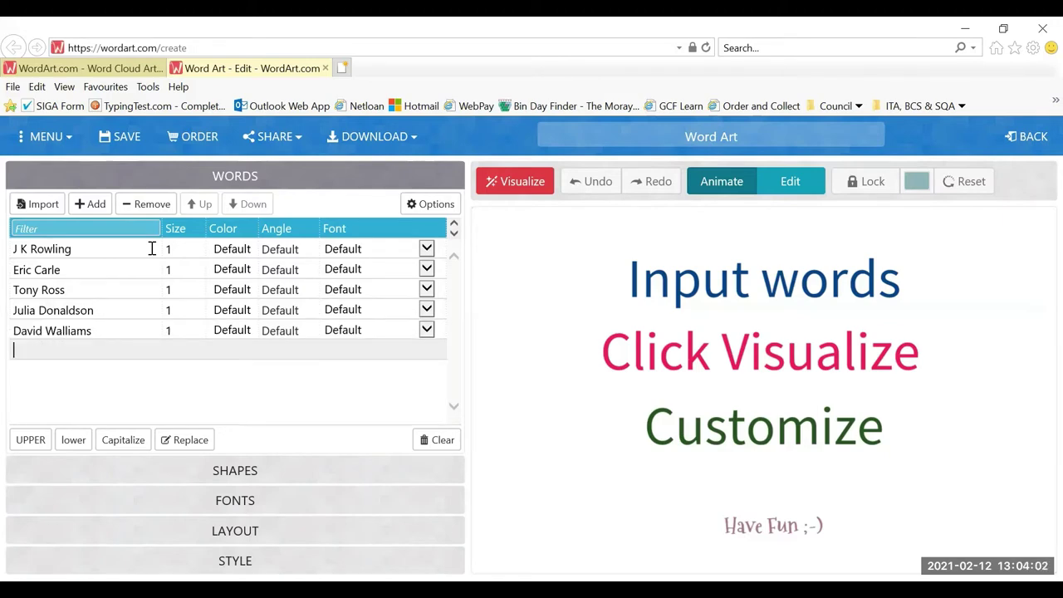
{"action": "type", "text": "Barry Hutchison"}
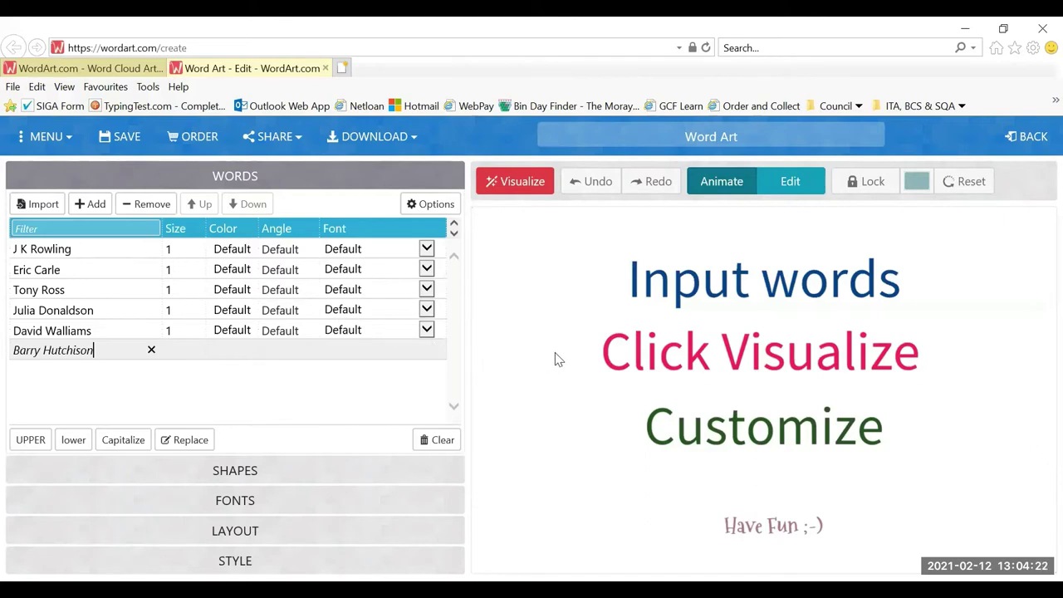
Visualize the cloud, move David Walliams up four places to first, then regenerate.
{"action": "left_click", "coordinate": [512, 183]}
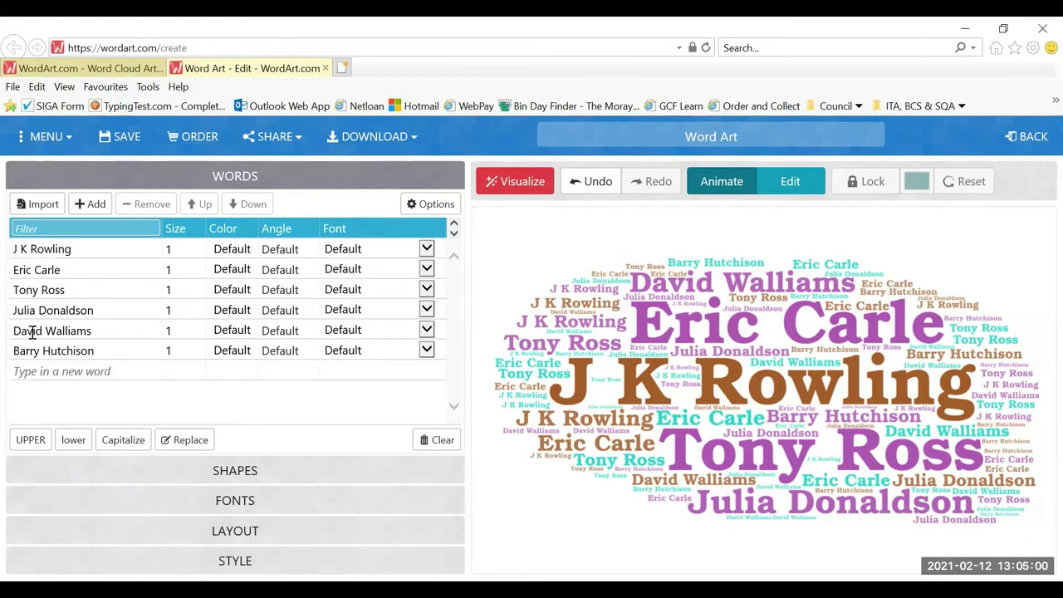
{"action": "left_click", "coordinate": [31, 331]}
{"action": "left_click", "coordinate": [190, 209]}
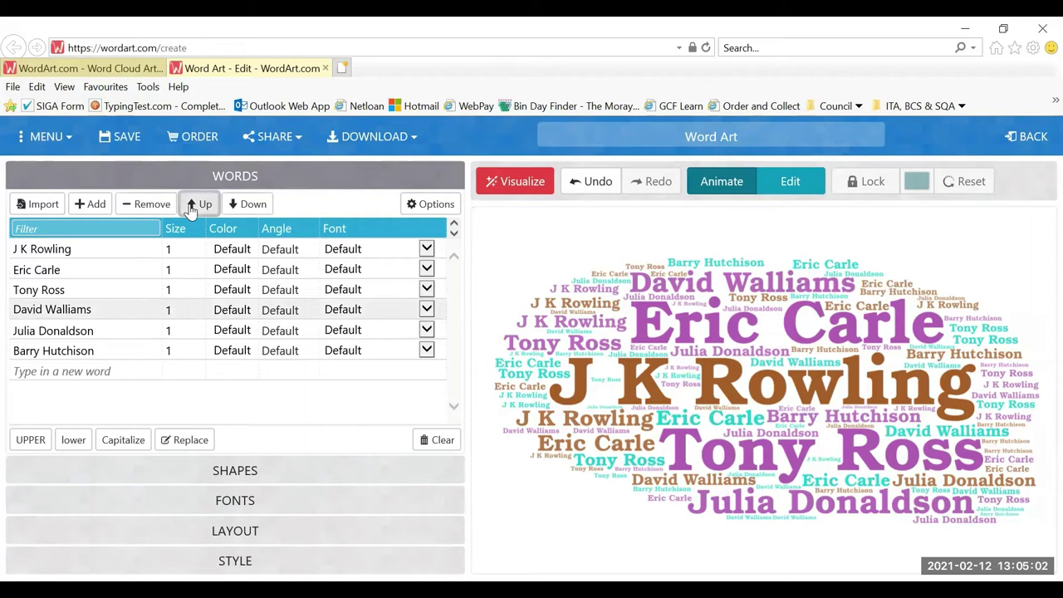
{"action": "left_click", "coordinate": [190, 209]}
{"action": "left_click", "coordinate": [190, 209]}
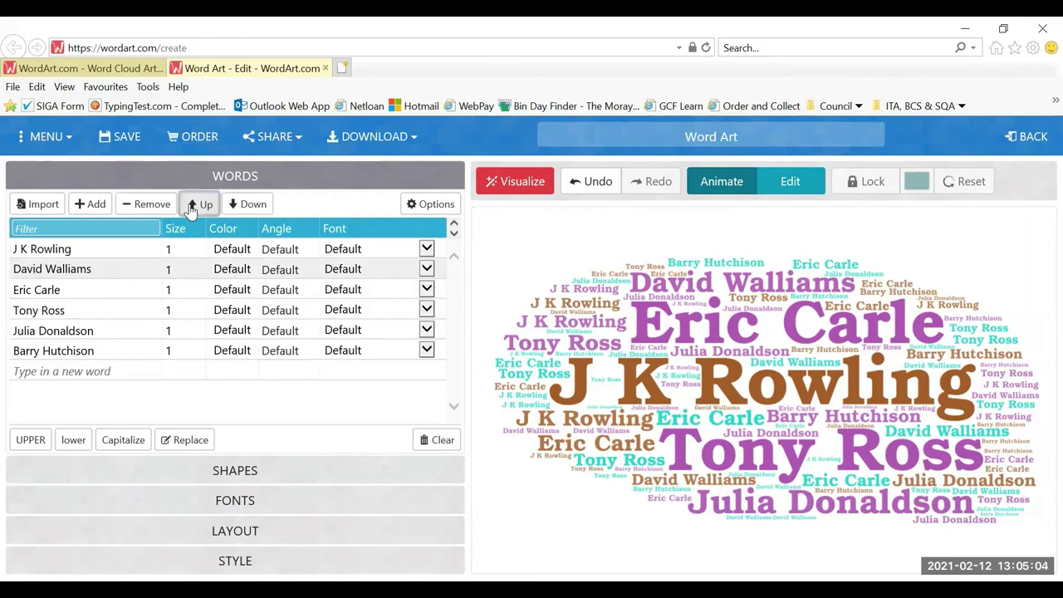
{"action": "left_click", "coordinate": [190, 209]}
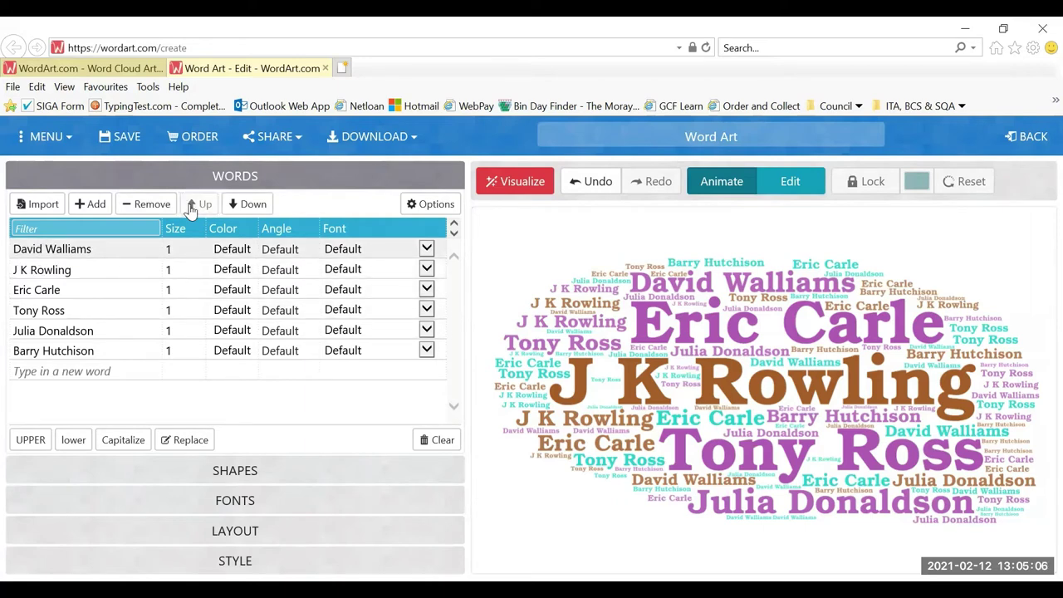
{"action": "left_click", "coordinate": [522, 184]}
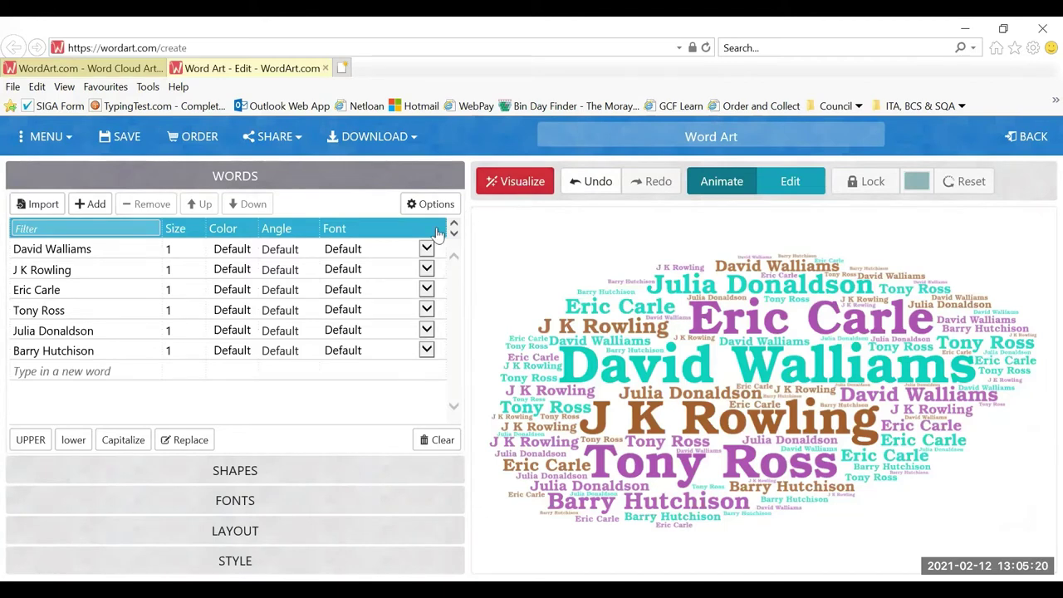
Try the balloon shape from the Birthday shapes and redraw the cloud.
{"action": "left_click", "coordinate": [237, 475]}
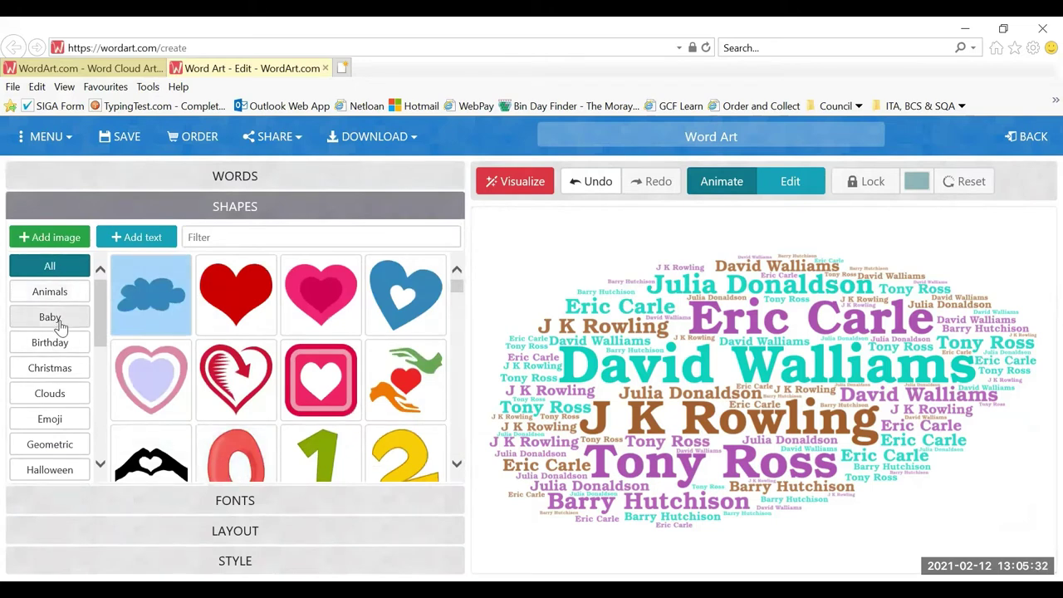
{"action": "scroll", "coordinate": [62, 369], "scroll_direction": "down", "scroll_amount": 1}
{"action": "scroll", "coordinate": [63, 370], "scroll_direction": "down", "scroll_amount": 8}
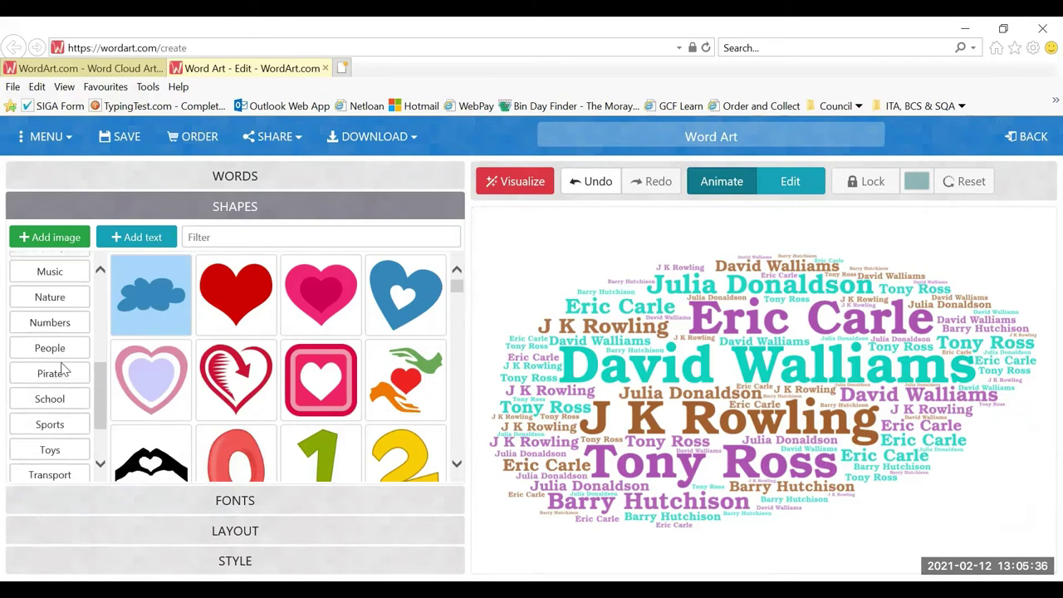
{"action": "scroll", "coordinate": [63, 370], "scroll_direction": "up", "scroll_amount": 5}
{"action": "scroll", "coordinate": [62, 370], "scroll_direction": "up", "scroll_amount": 2}
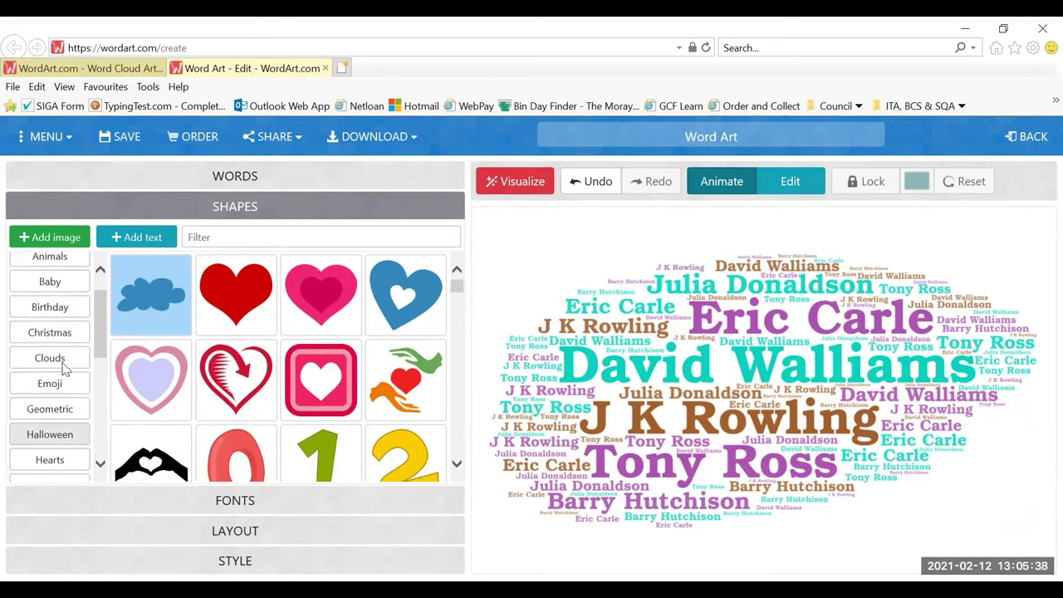
{"action": "left_click", "coordinate": [58, 309]}
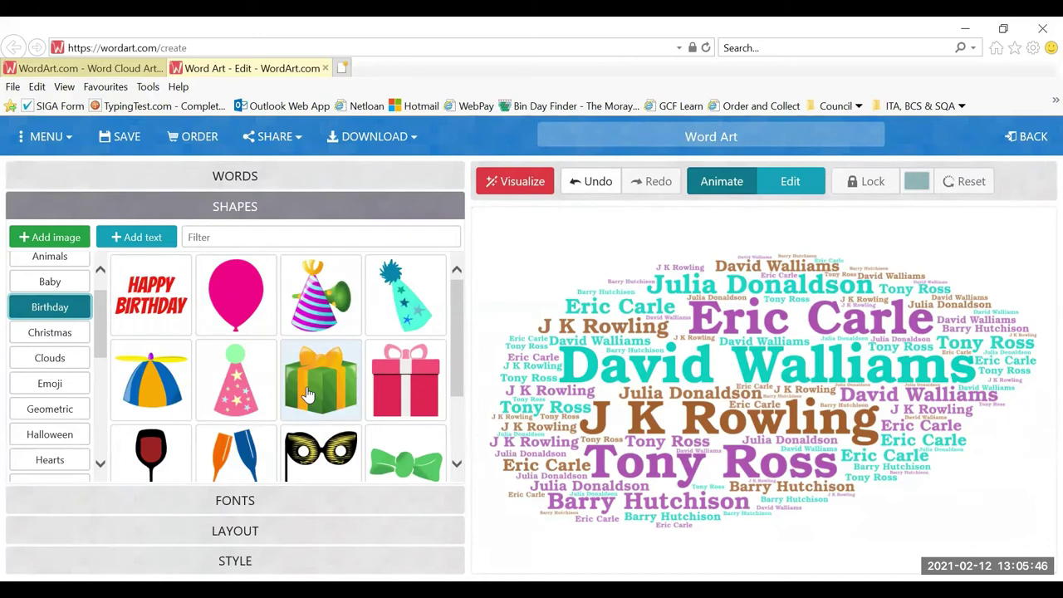
{"action": "left_click", "coordinate": [249, 311]}
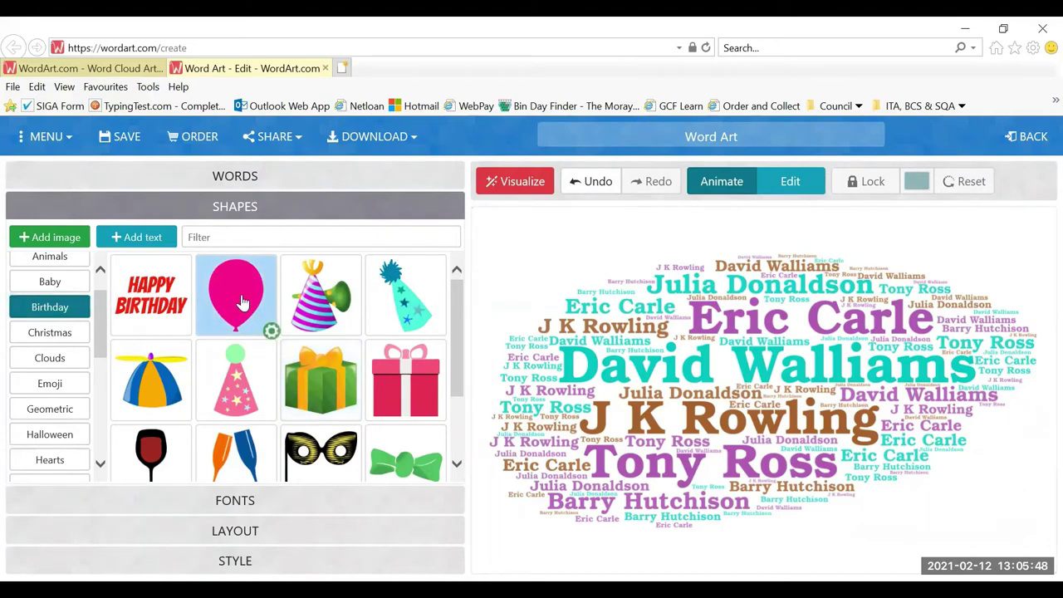
{"action": "left_click", "coordinate": [532, 188]}
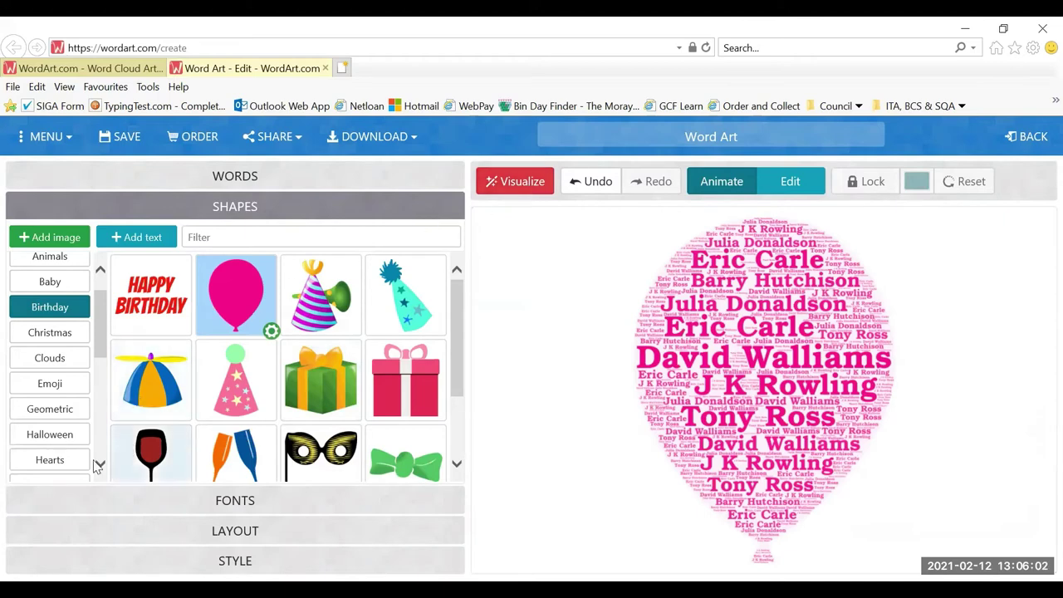
Switch to the solid red heart from Hearts and regenerate the cloud.
{"action": "left_click", "coordinate": [55, 467]}
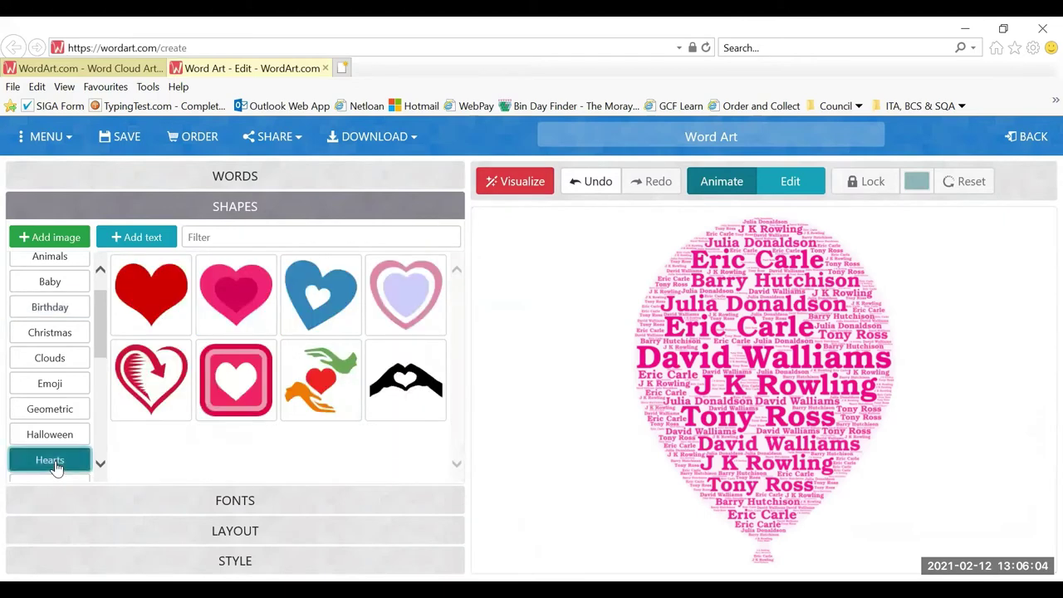
{"action": "left_click", "coordinate": [168, 301]}
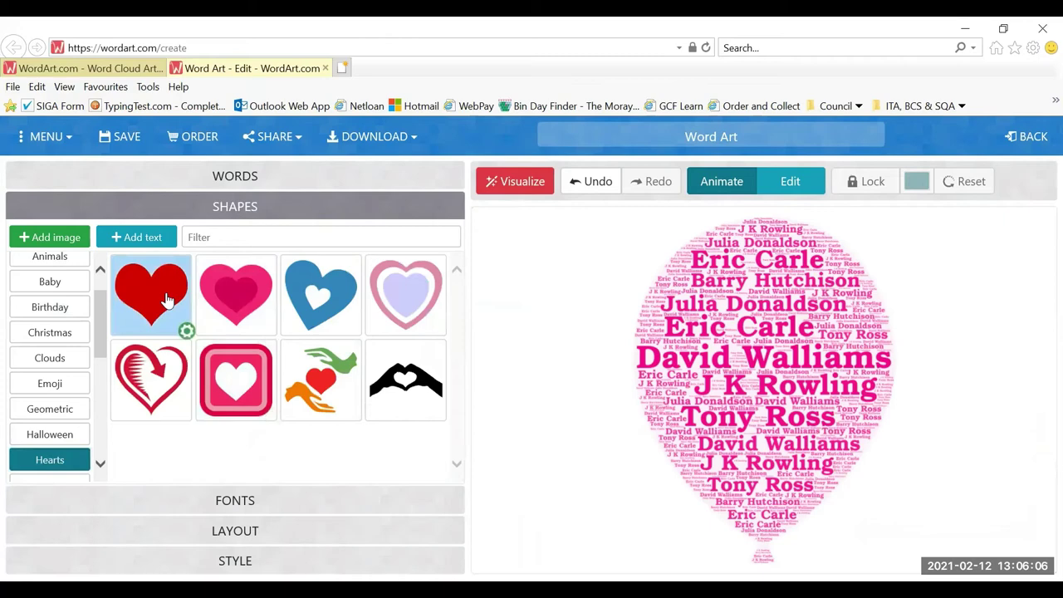
{"action": "left_click", "coordinate": [528, 190]}
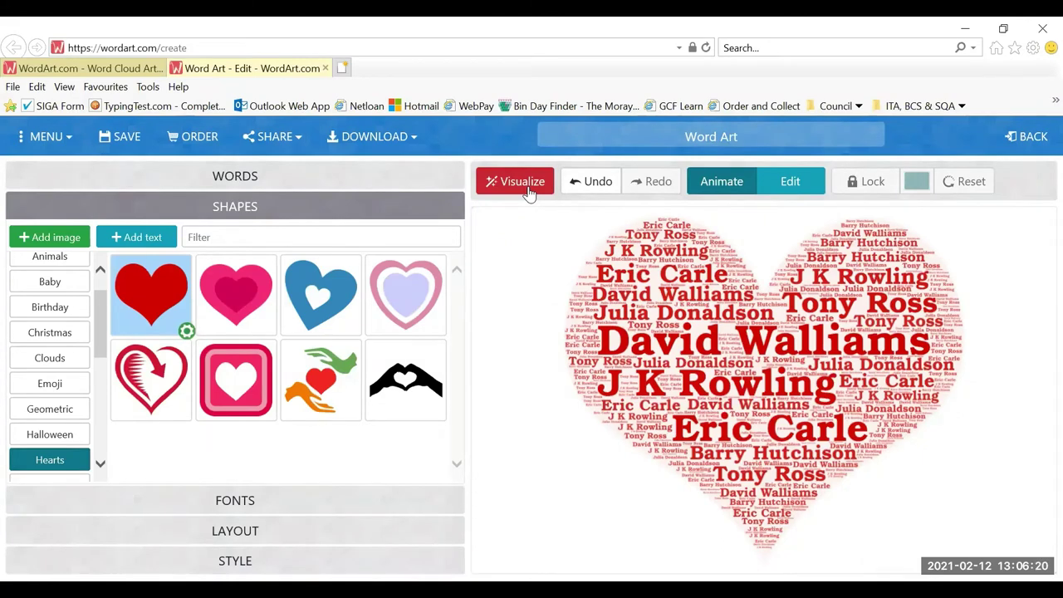
Redraw all author names in the Bangers font and show the layout options.
{"action": "left_click", "coordinate": [247, 504]}
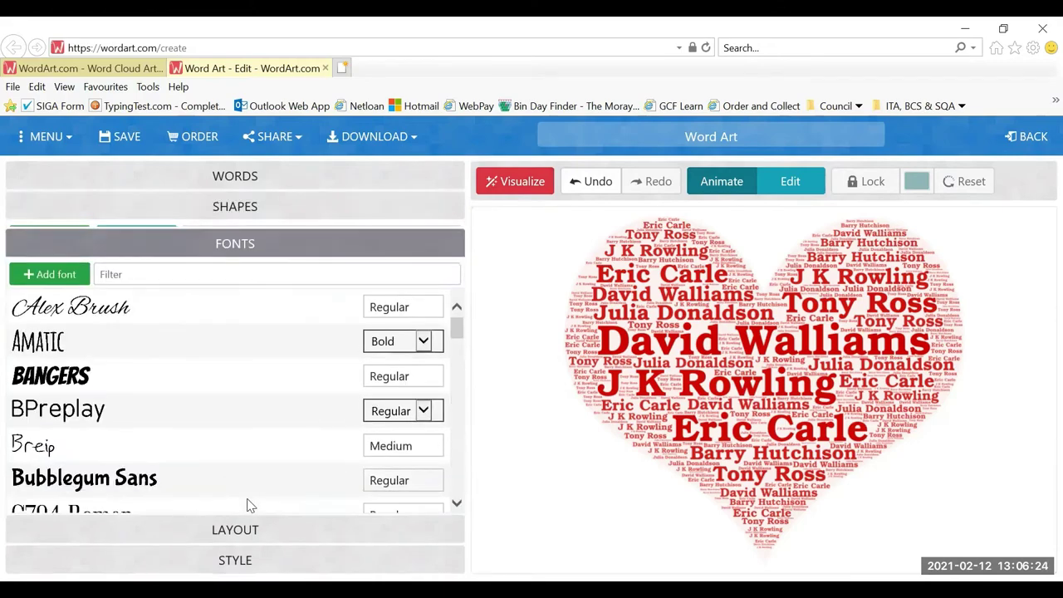
{"action": "scroll", "coordinate": [251, 429], "scroll_direction": "down", "scroll_amount": 5}
{"action": "scroll", "coordinate": [250, 429], "scroll_direction": "down", "scroll_amount": 12}
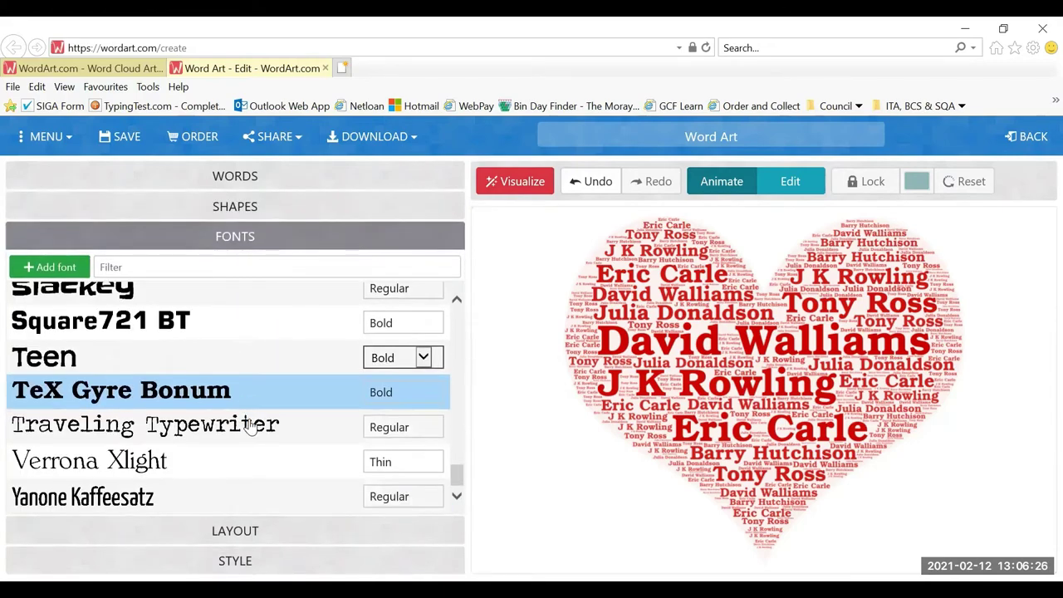
{"action": "scroll", "coordinate": [251, 426], "scroll_direction": "up", "scroll_amount": 8}
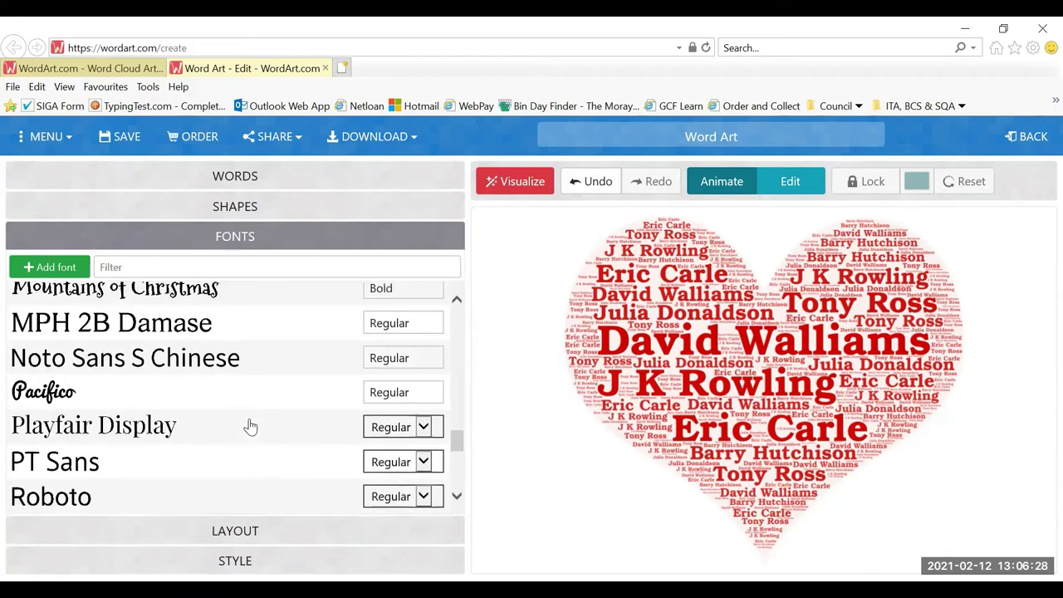
{"action": "scroll", "coordinate": [250, 426], "scroll_direction": "up", "scroll_amount": 6}
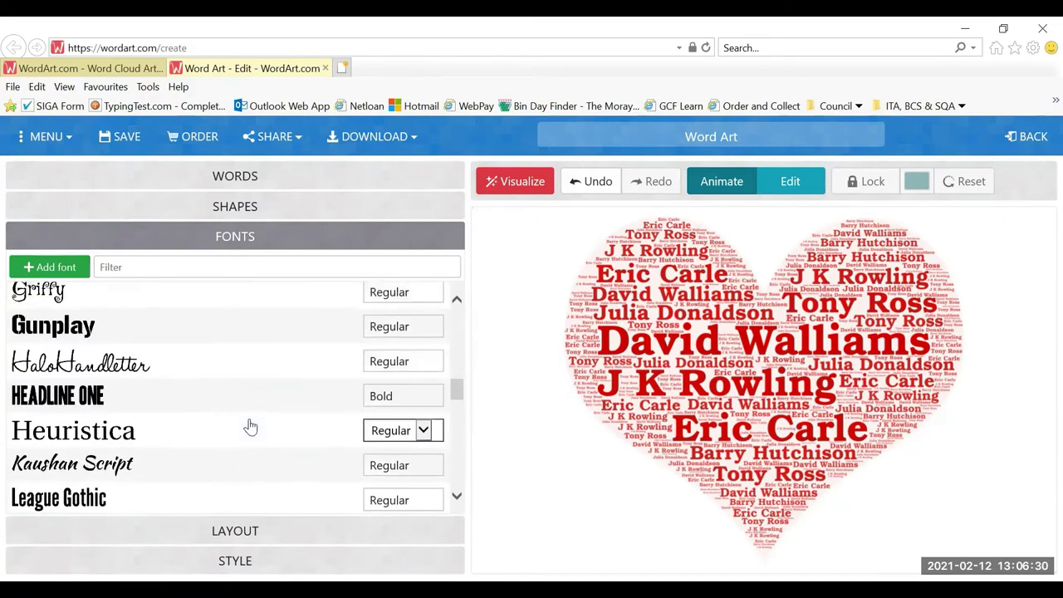
{"action": "scroll", "coordinate": [251, 426], "scroll_direction": "up", "scroll_amount": 5}
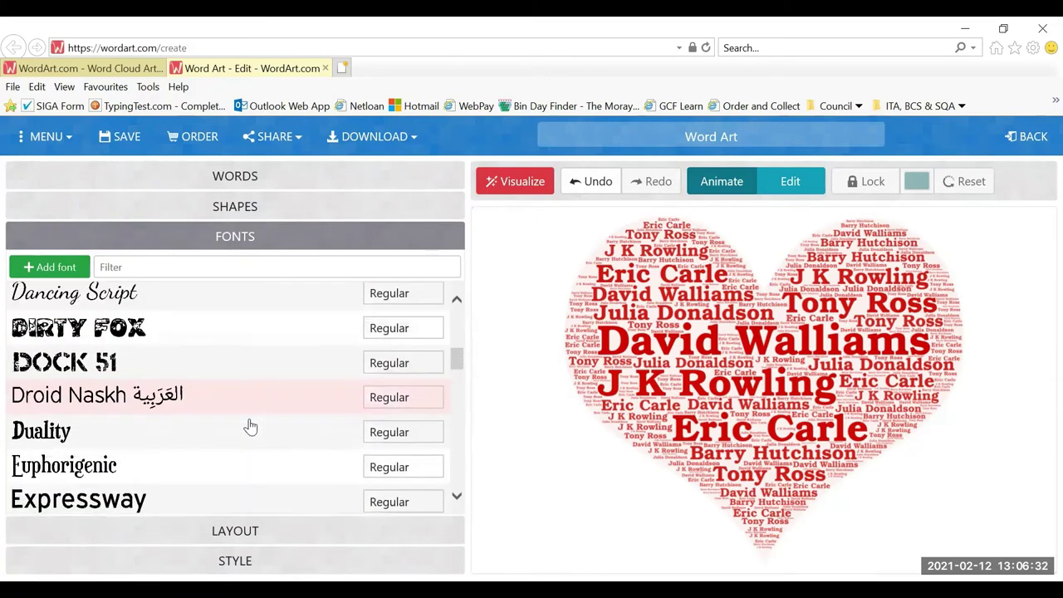
{"action": "scroll", "coordinate": [251, 426], "scroll_direction": "up", "scroll_amount": 5}
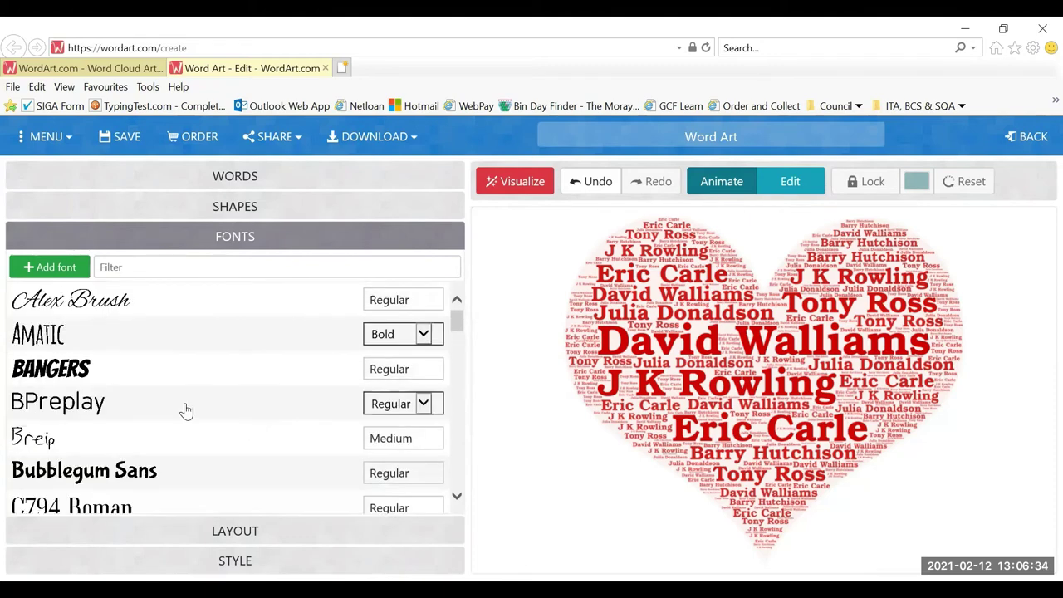
{"action": "left_click", "coordinate": [56, 378]}
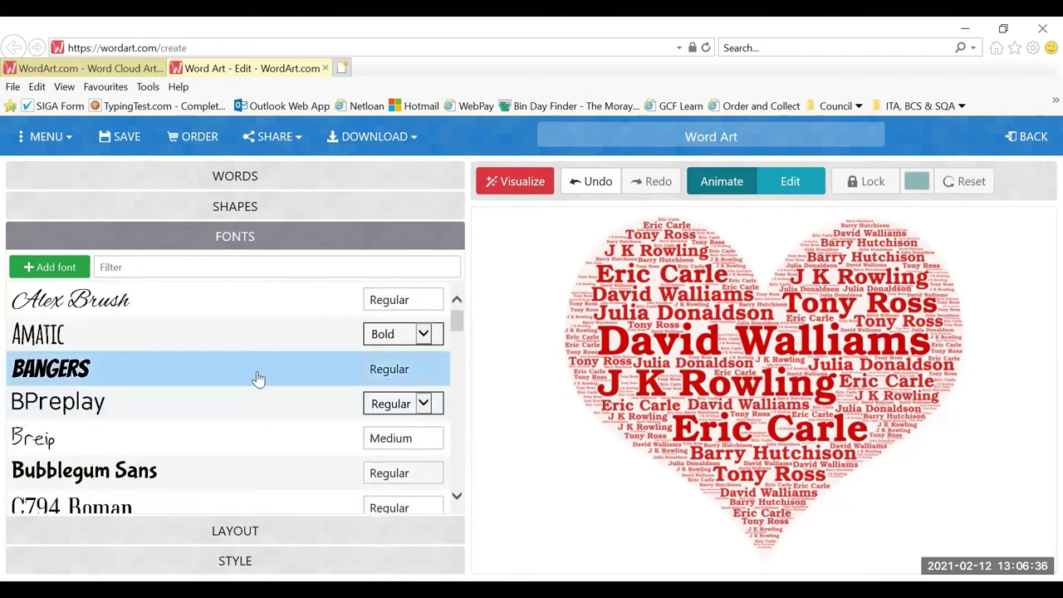
{"action": "left_click", "coordinate": [506, 183]}
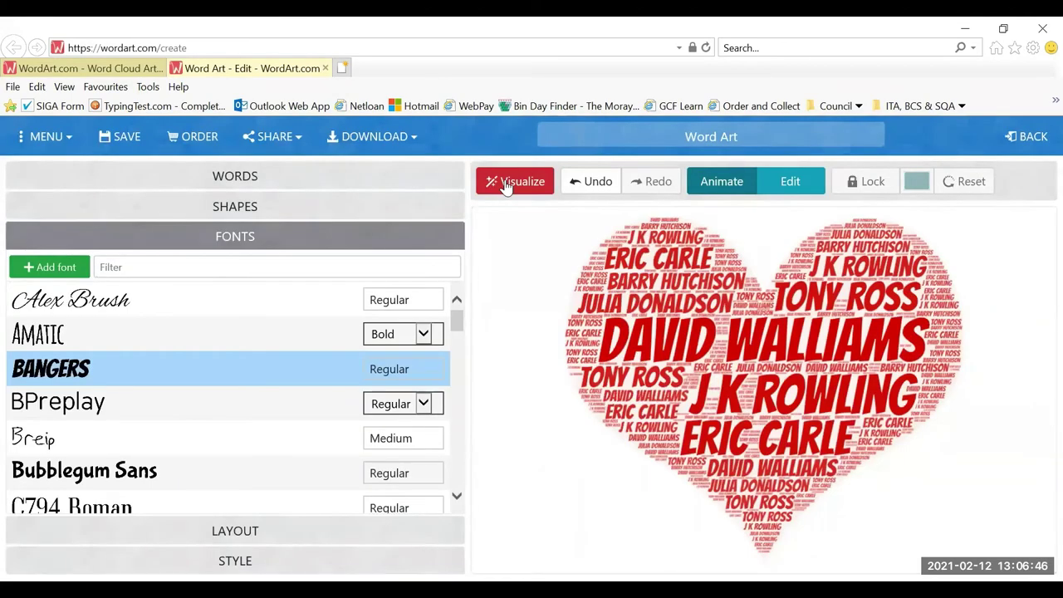
{"action": "left_click", "coordinate": [239, 534]}
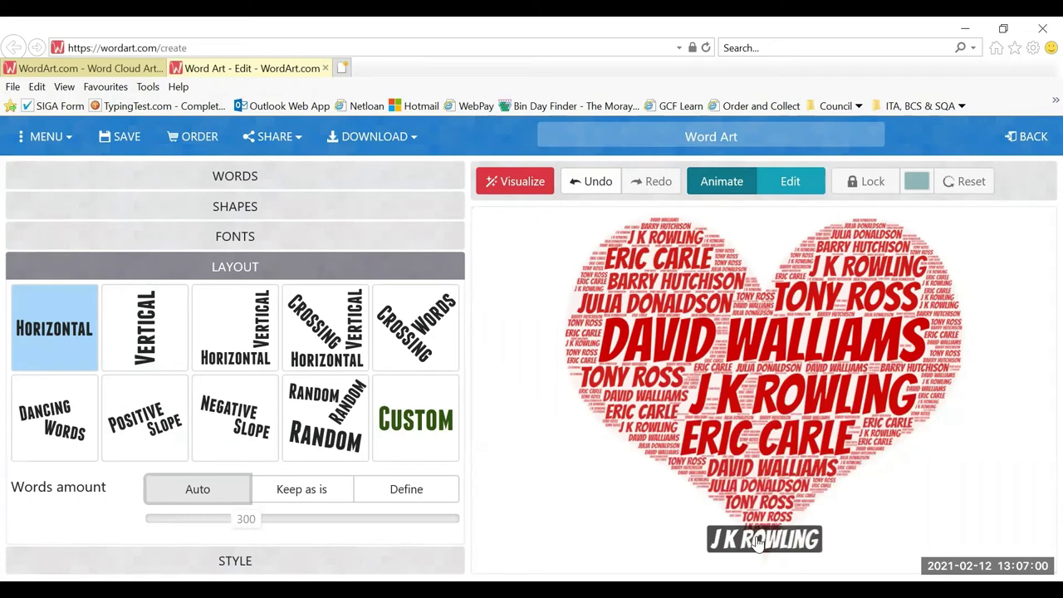
Preview the Random layout, then regenerate the heart with Horizontal names.
{"action": "left_click", "coordinate": [327, 415]}
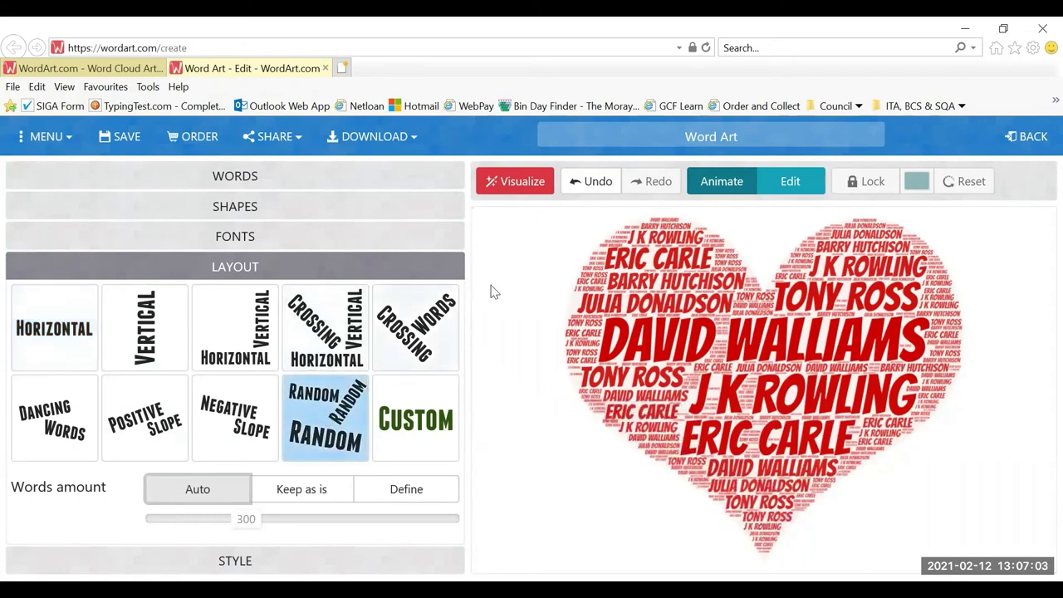
{"action": "left_click", "coordinate": [517, 184]}
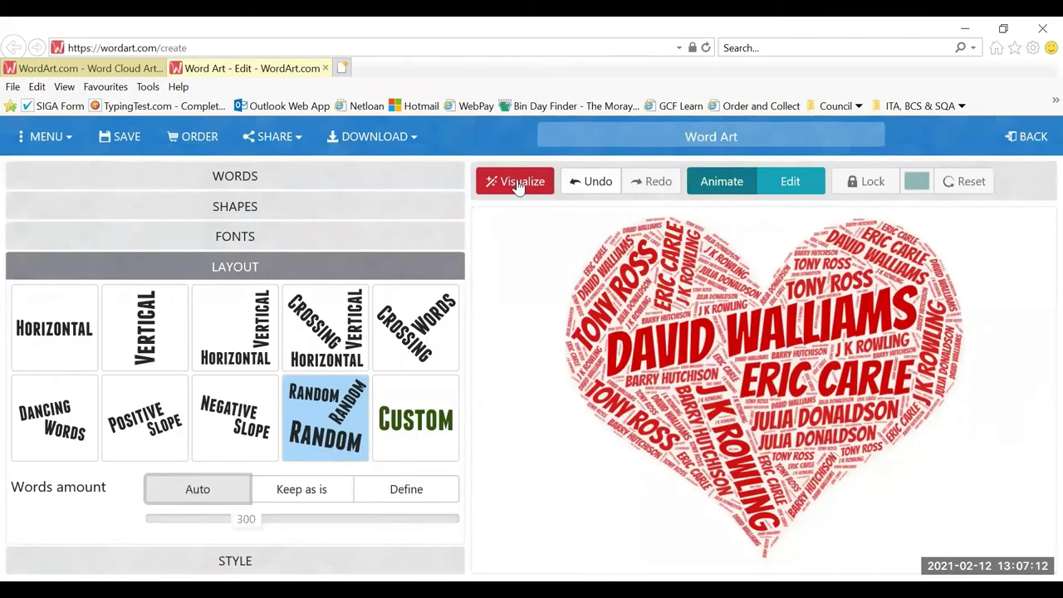
{"action": "left_click", "coordinate": [62, 332]}
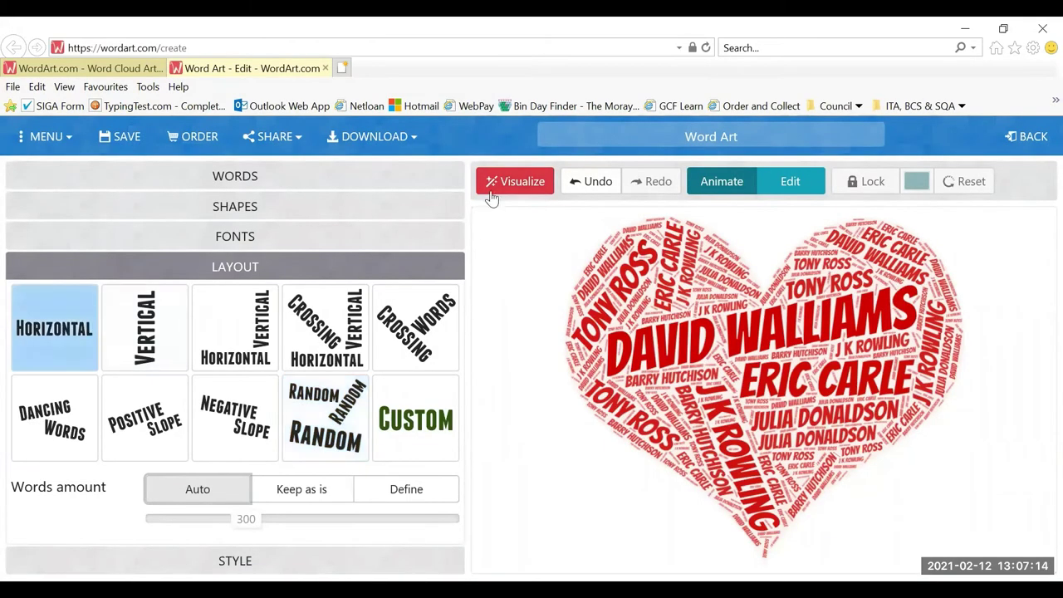
{"action": "left_click", "coordinate": [504, 188]}
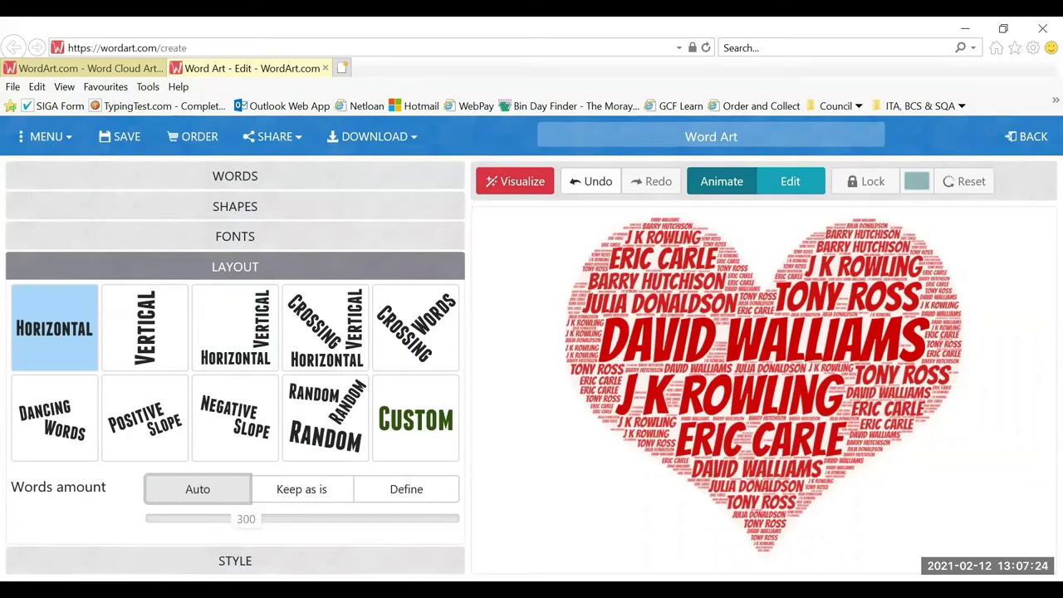
In STYLE, test the background image at up to about 62%, then set it to 5%.
{"action": "left_click", "coordinate": [235, 560]}
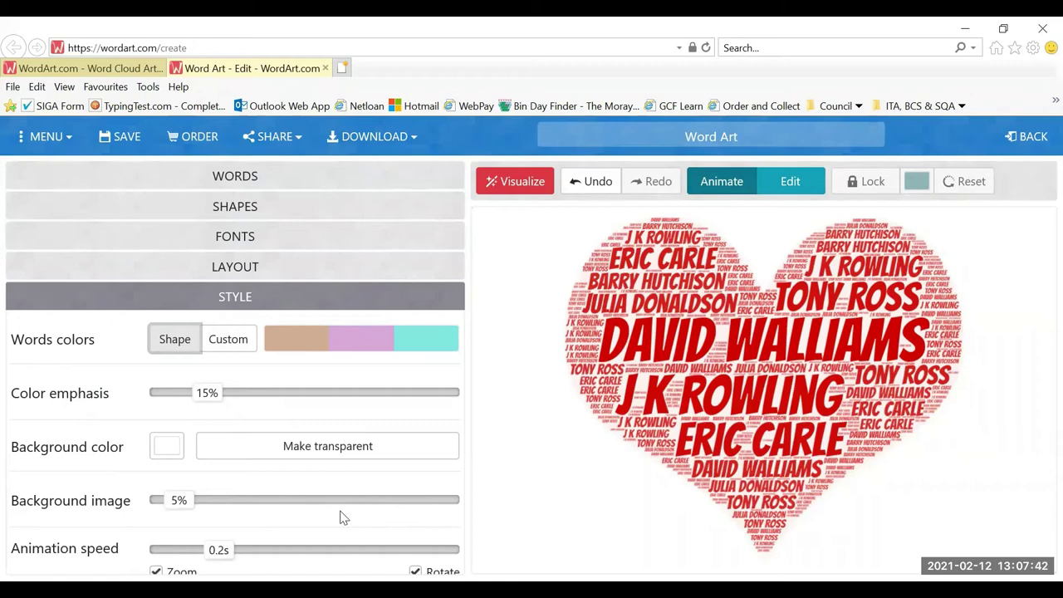
{"action": "left_click", "coordinate": [257, 506]}
{"action": "left_click", "coordinate": [294, 503]}
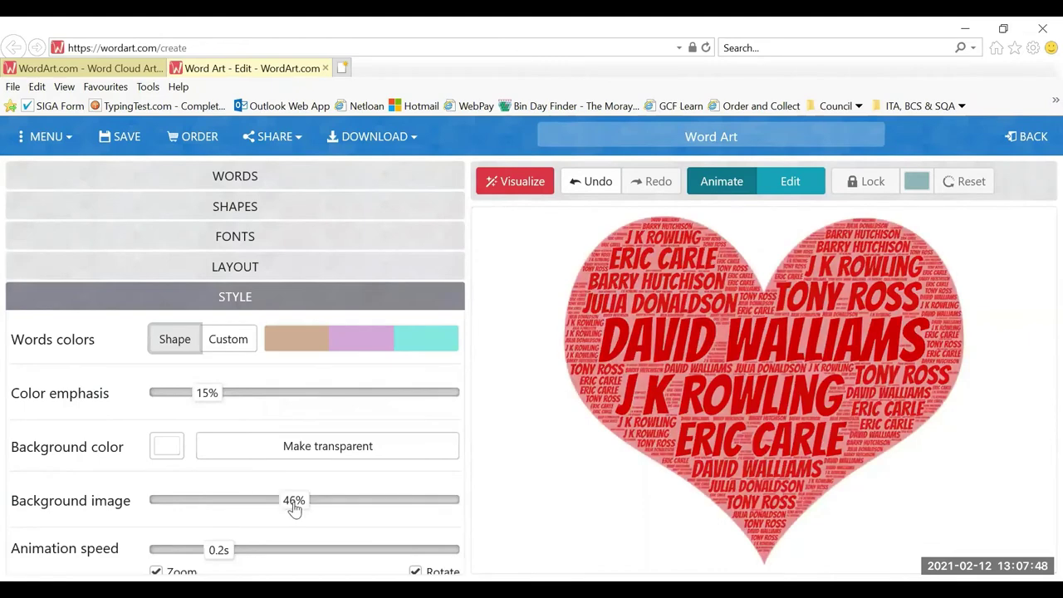
{"action": "left_click", "coordinate": [337, 502]}
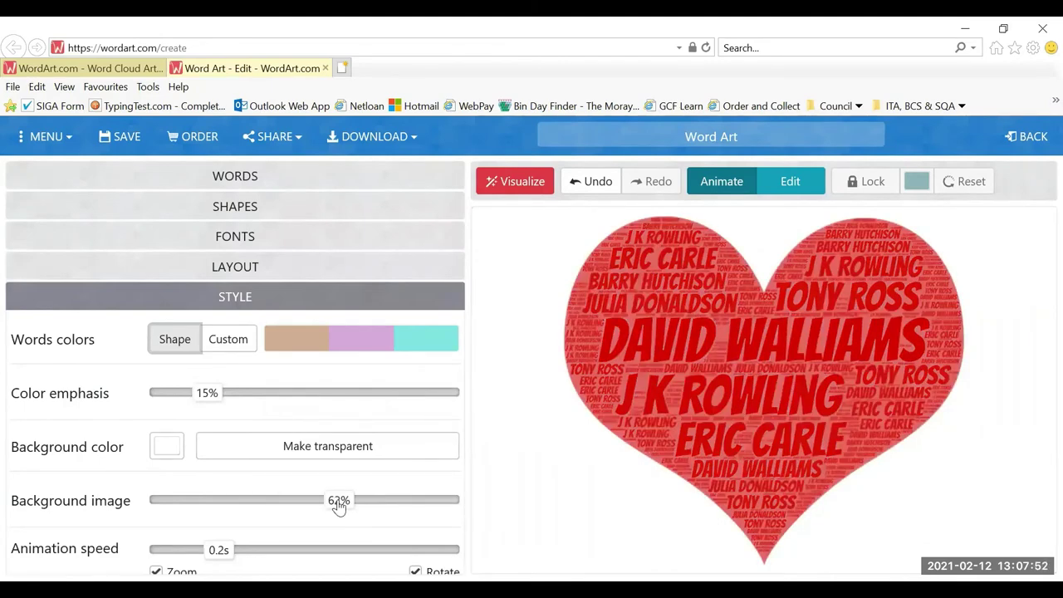
{"action": "left_click", "coordinate": [178, 503]}
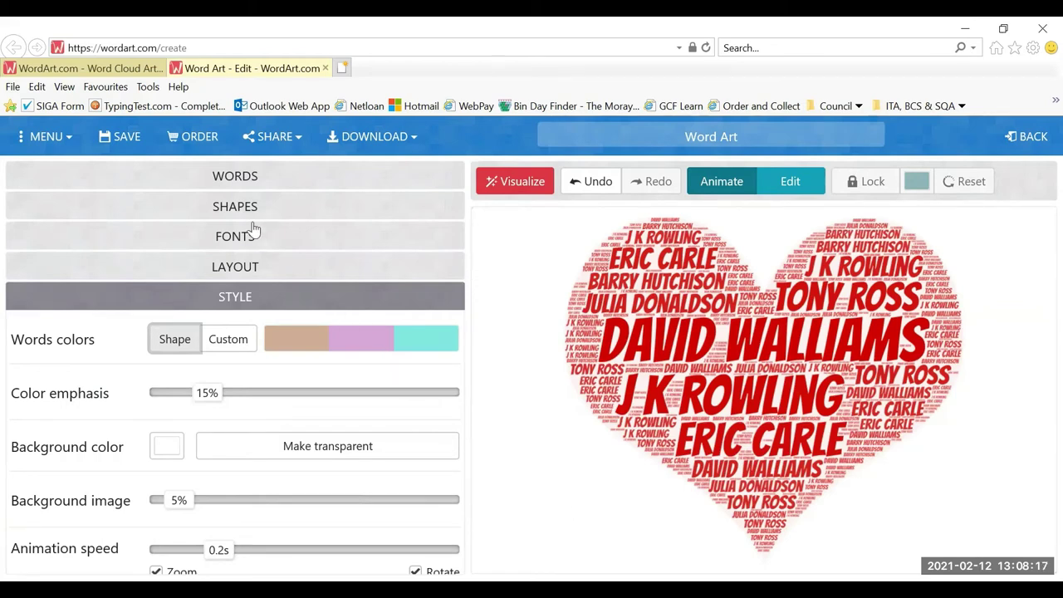
Give J K Rowling the deep blue colour #2121E5 and apply it.
{"action": "left_click", "coordinate": [237, 180]}
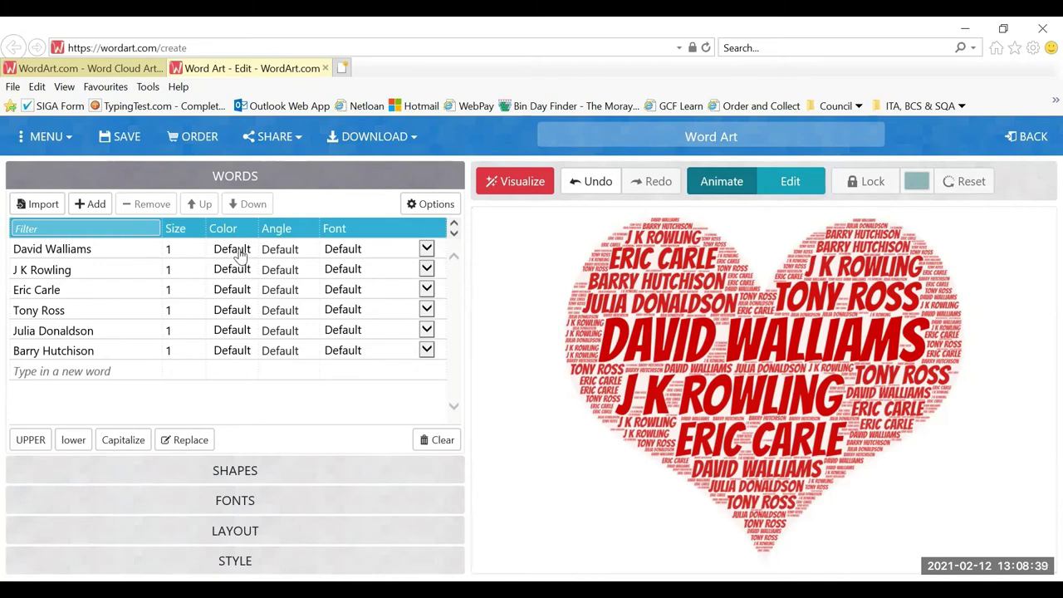
{"action": "left_click", "coordinate": [237, 275]}
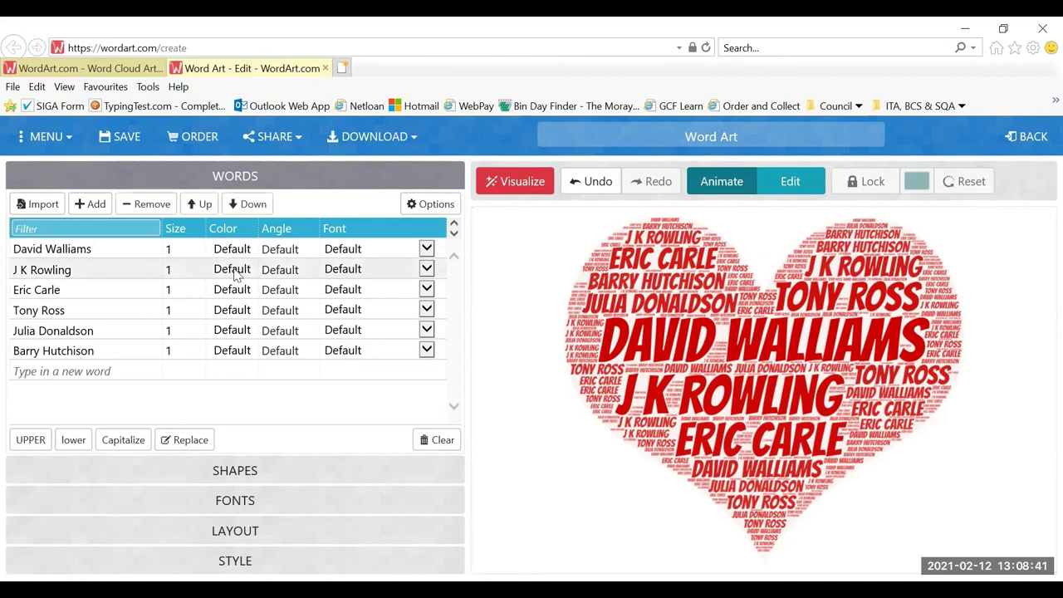
{"action": "left_click", "coordinate": [236, 275]}
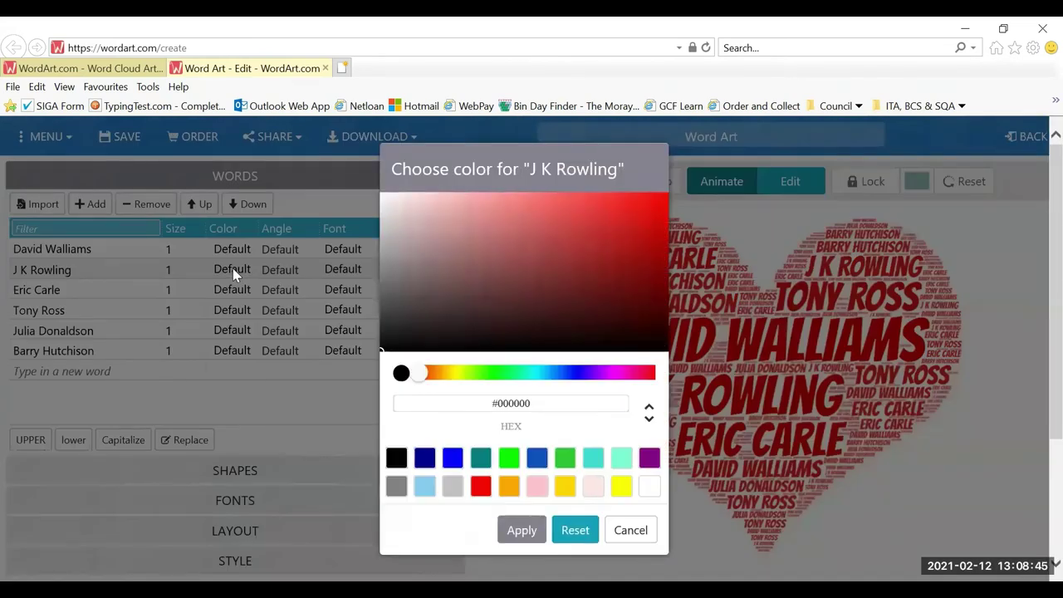
{"action": "left_click", "coordinate": [454, 459]}
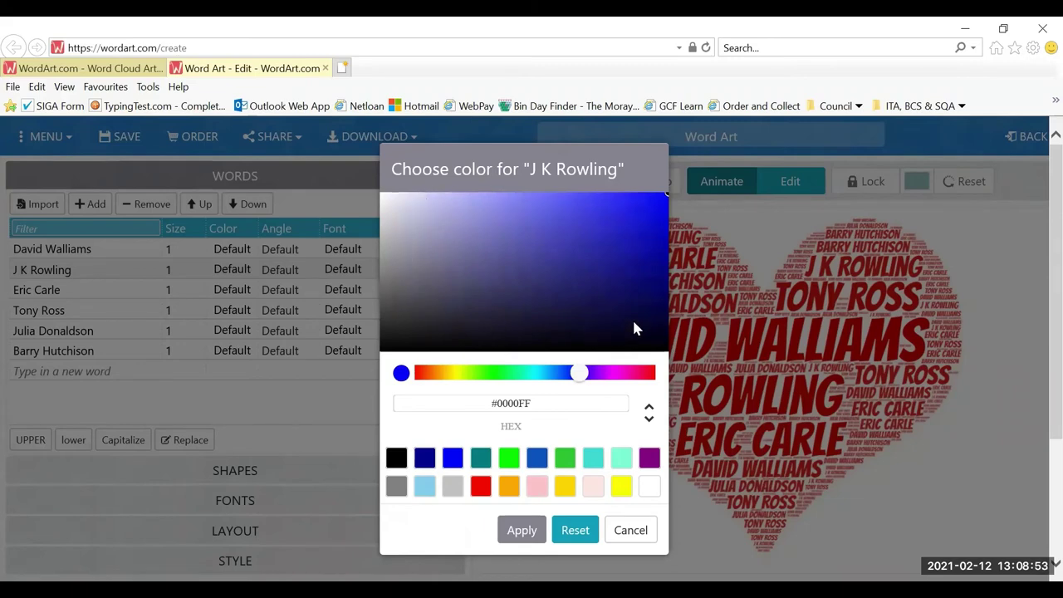
{"action": "left_click", "coordinate": [484, 213]}
{"action": "left_click", "coordinate": [627, 208]}
{"action": "left_click", "coordinate": [513, 539]}
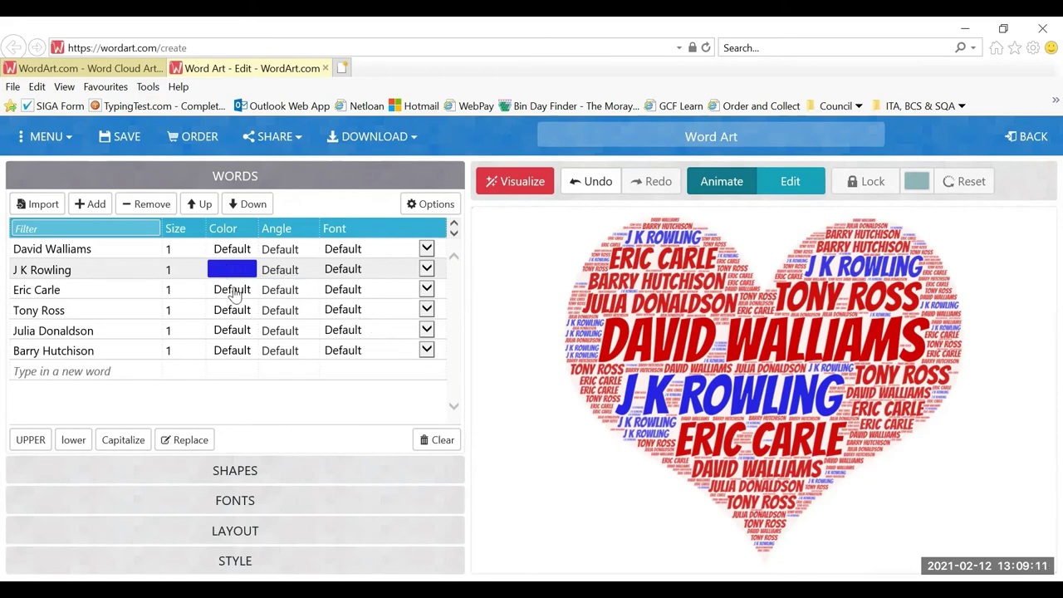
Colour Eric Carle green and Tony Ross orange.
{"action": "left_click", "coordinate": [234, 291]}
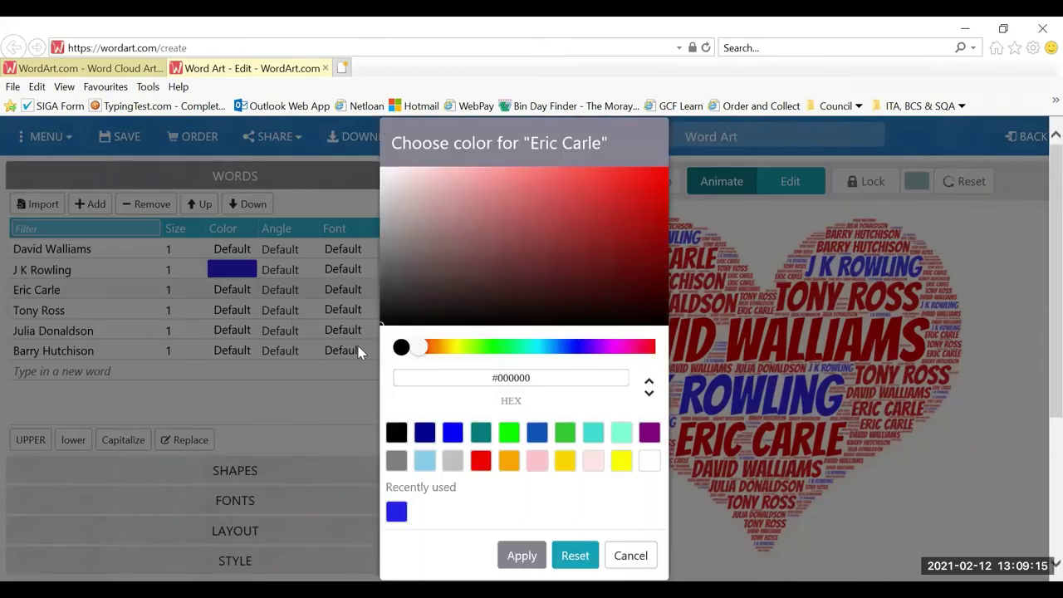
{"action": "left_click", "coordinate": [565, 435]}
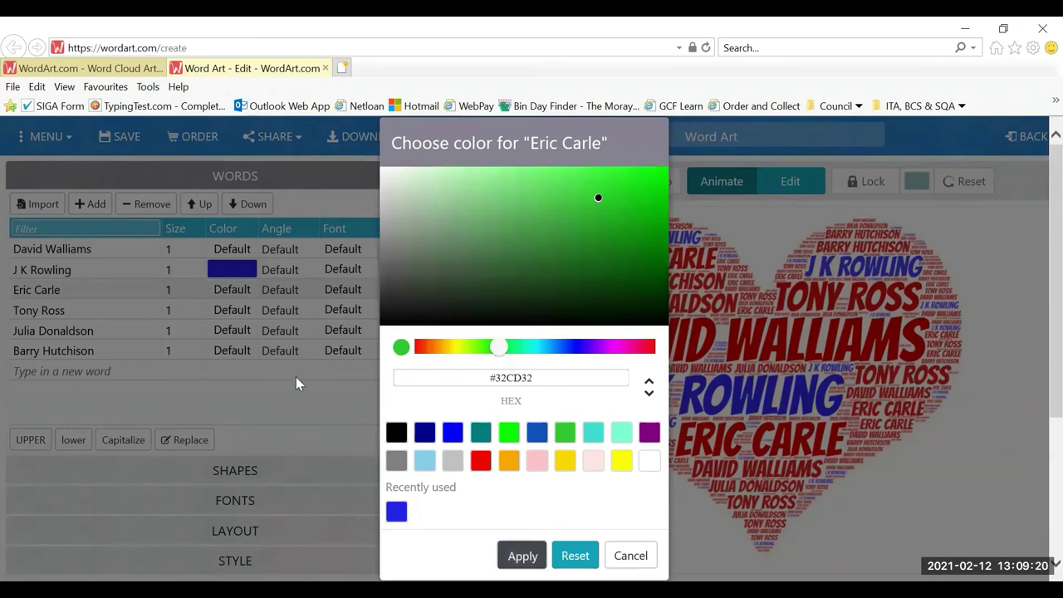
{"action": "left_click", "coordinate": [296, 376]}
{"action": "left_click", "coordinate": [235, 310]}
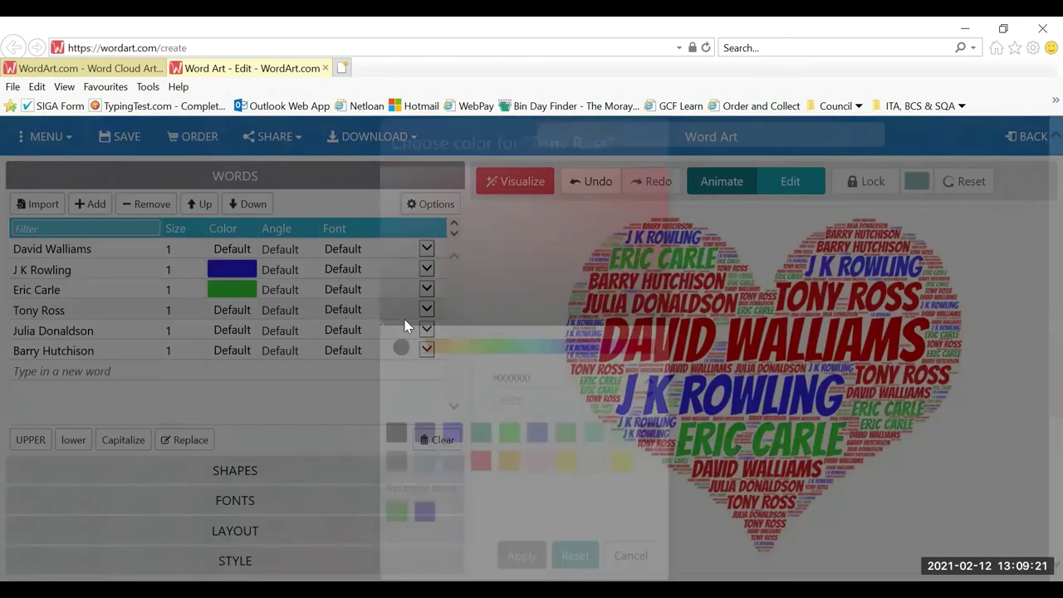
{"action": "left_click", "coordinate": [509, 462]}
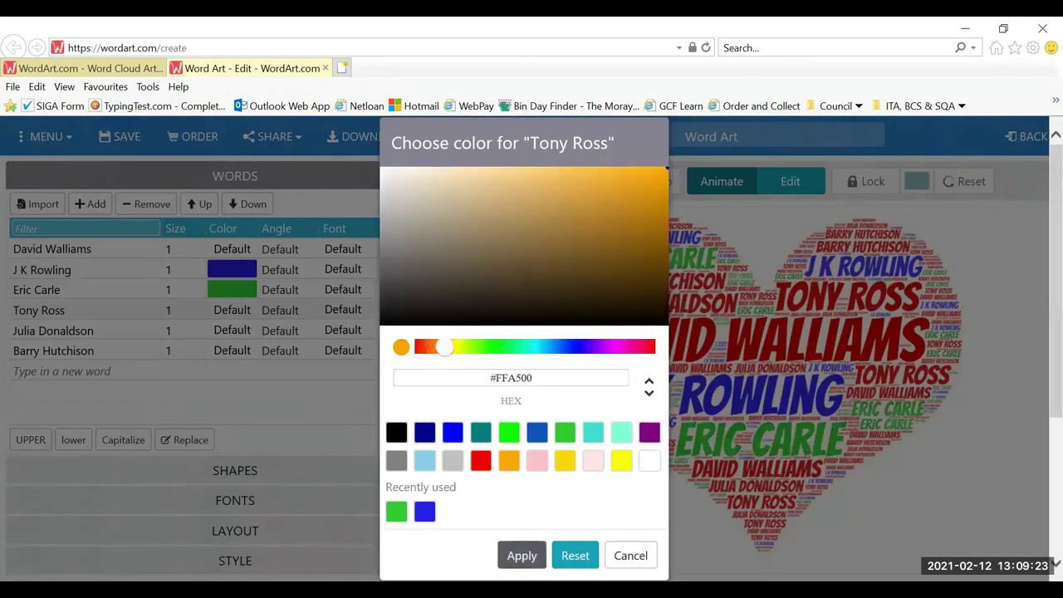
{"action": "left_click", "coordinate": [521, 556]}
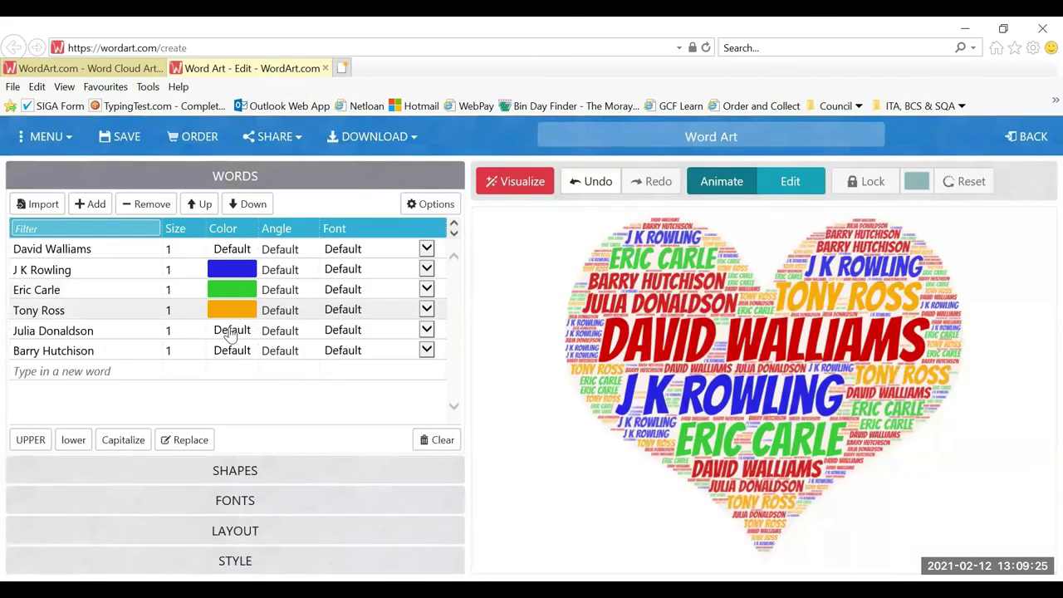
Colour Julia Donaldson brown #7D5408 and Barry Hutchison pink.
{"action": "left_click", "coordinate": [231, 331]}
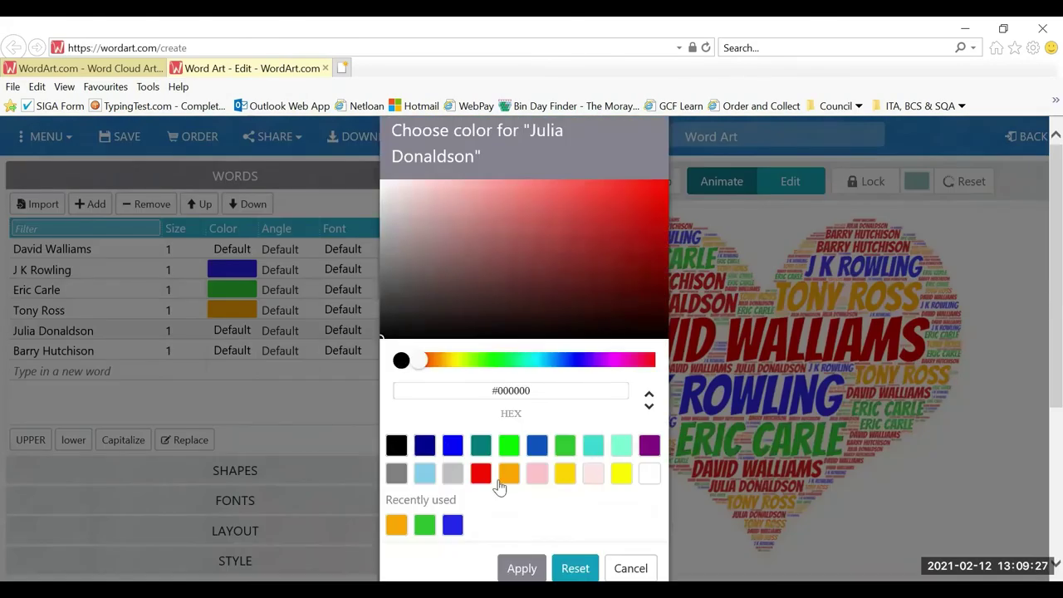
{"action": "left_click", "coordinate": [509, 473]}
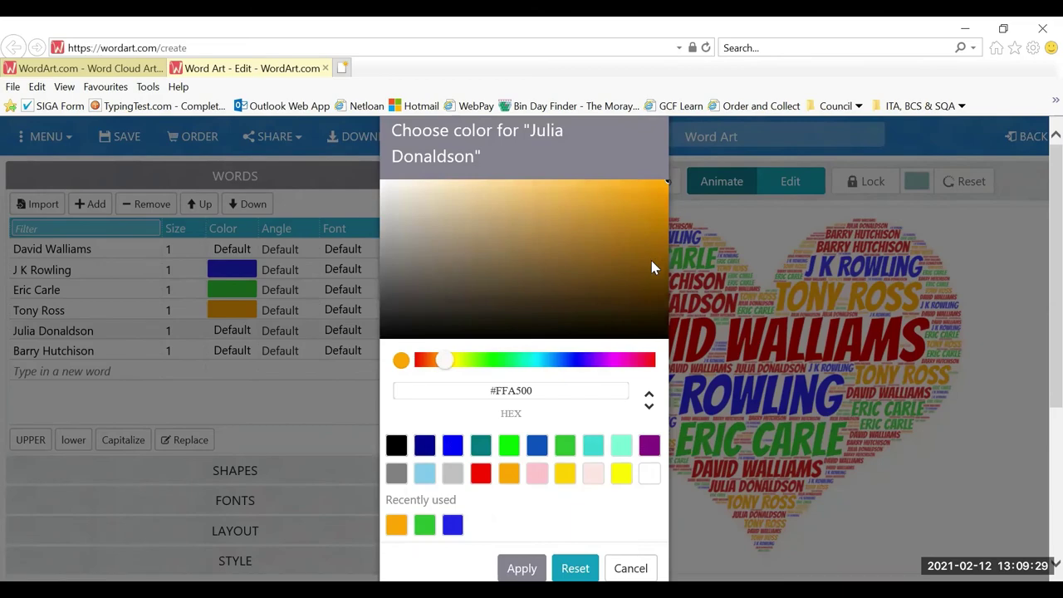
{"action": "left_click", "coordinate": [651, 260]}
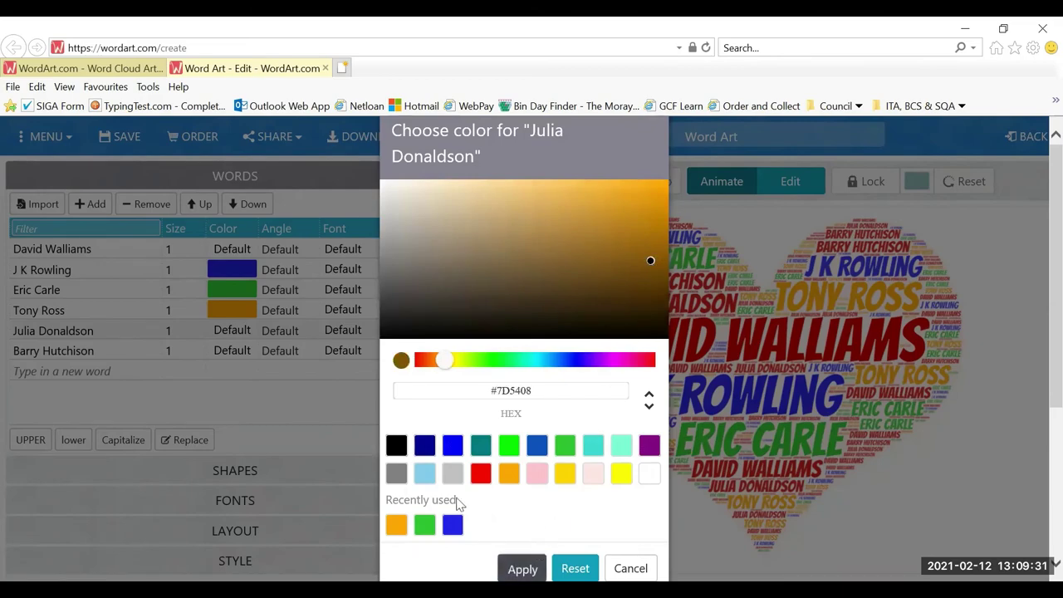
{"action": "left_click", "coordinate": [522, 569]}
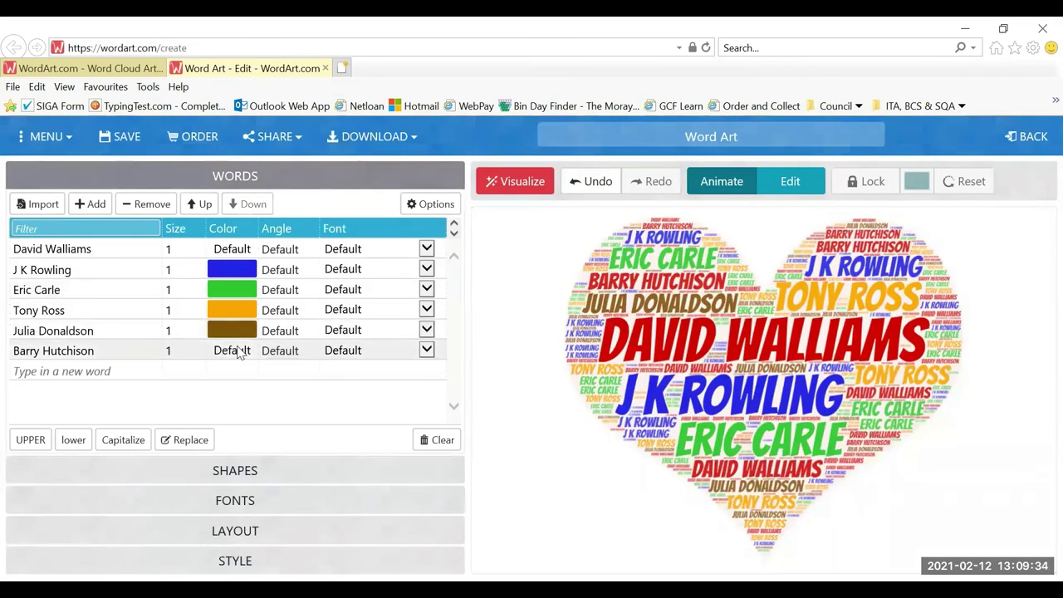
{"action": "left_click", "coordinate": [237, 351]}
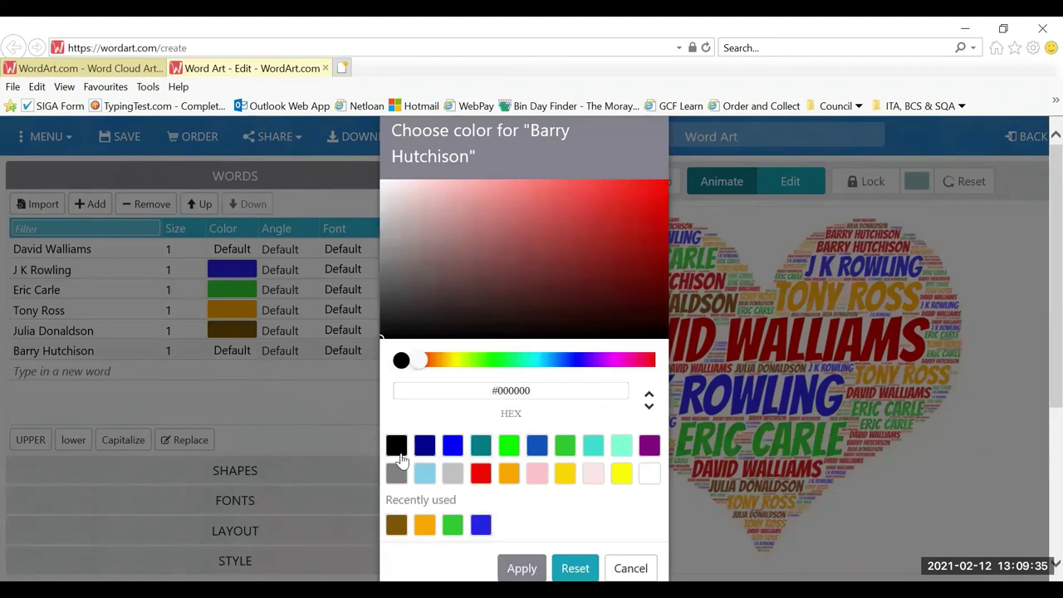
{"action": "left_click", "coordinate": [537, 473]}
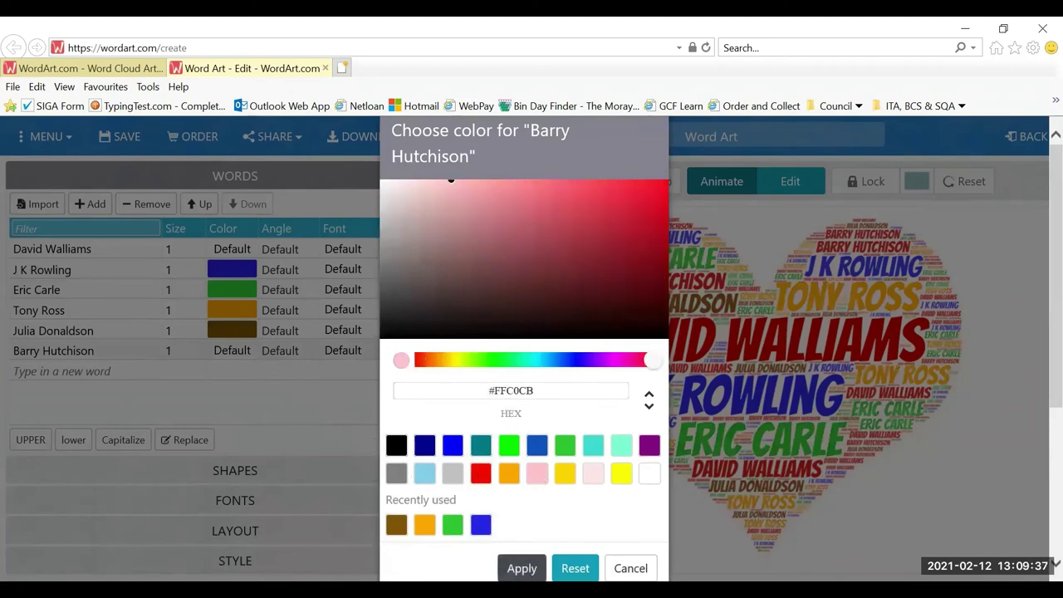
{"action": "left_click", "coordinate": [522, 569]}
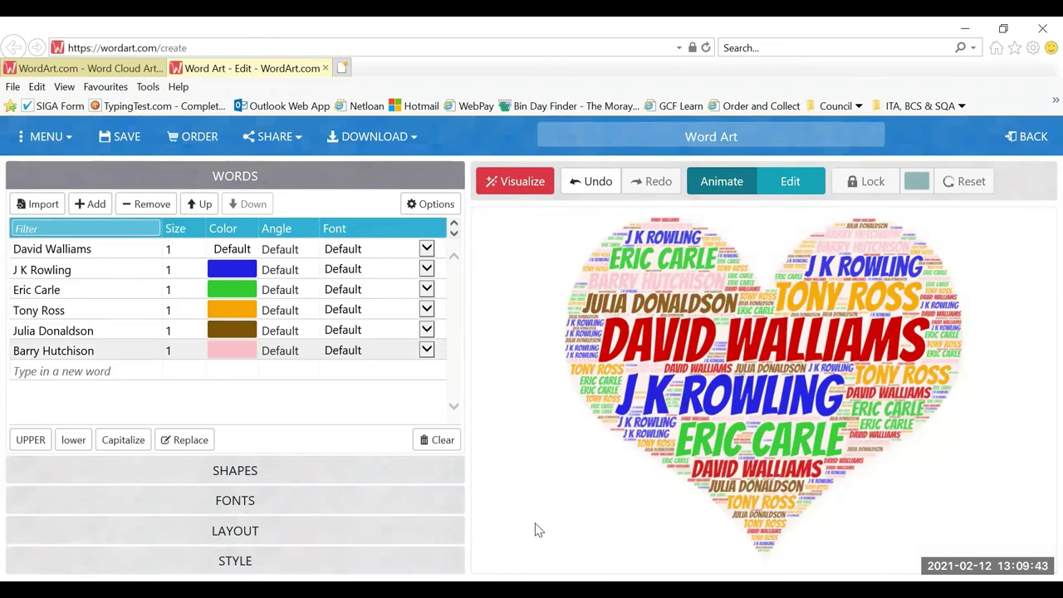
Change J K Rowling's font to Calligraffitti Regular.
{"action": "left_click", "coordinate": [347, 275]}
{"action": "left_click", "coordinate": [347, 275]}
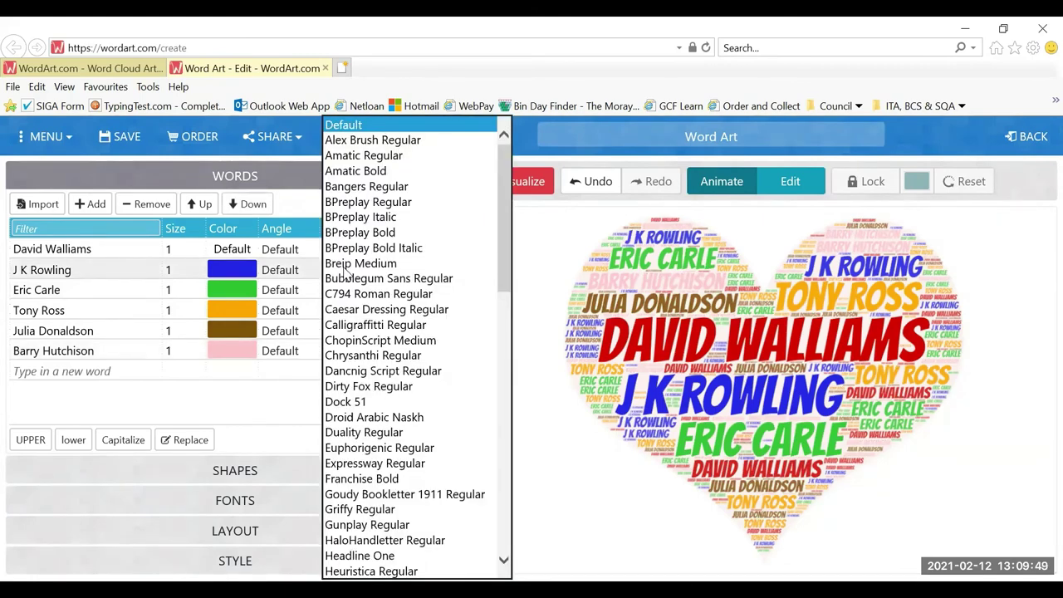
{"action": "left_click", "coordinate": [370, 324]}
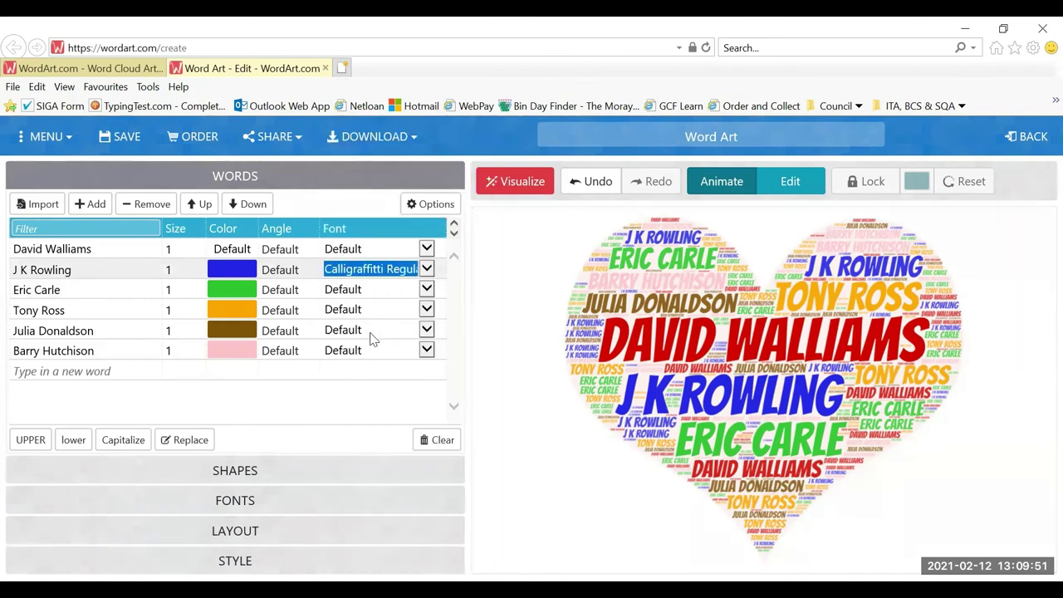
Change Julia Donaldson's font to Duality Regular and redraw the heart cloud.
{"action": "left_click", "coordinate": [372, 337]}
{"action": "left_click", "coordinate": [372, 337]}
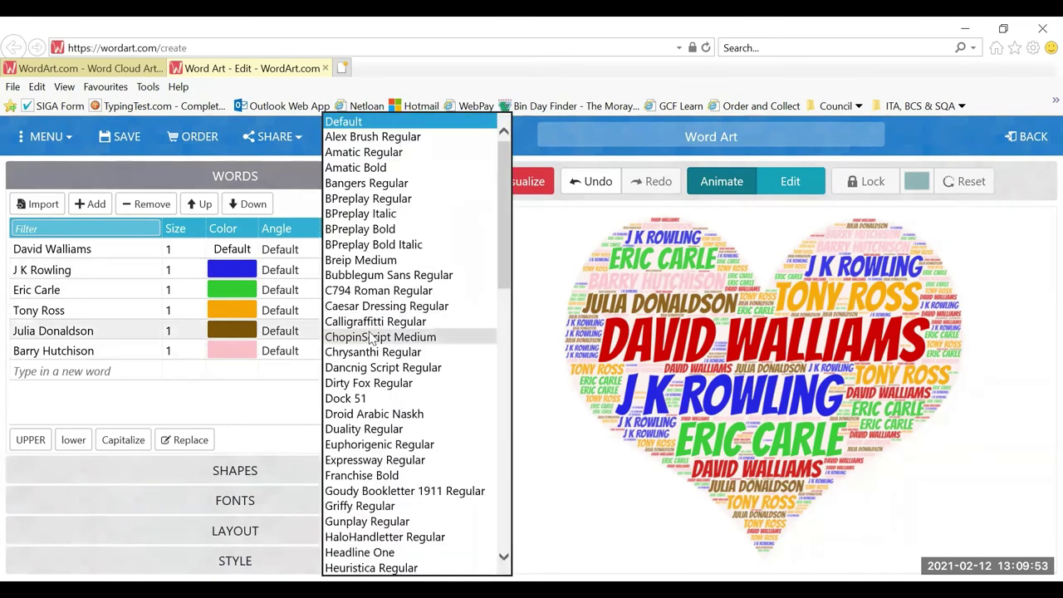
{"action": "left_click", "coordinate": [371, 428]}
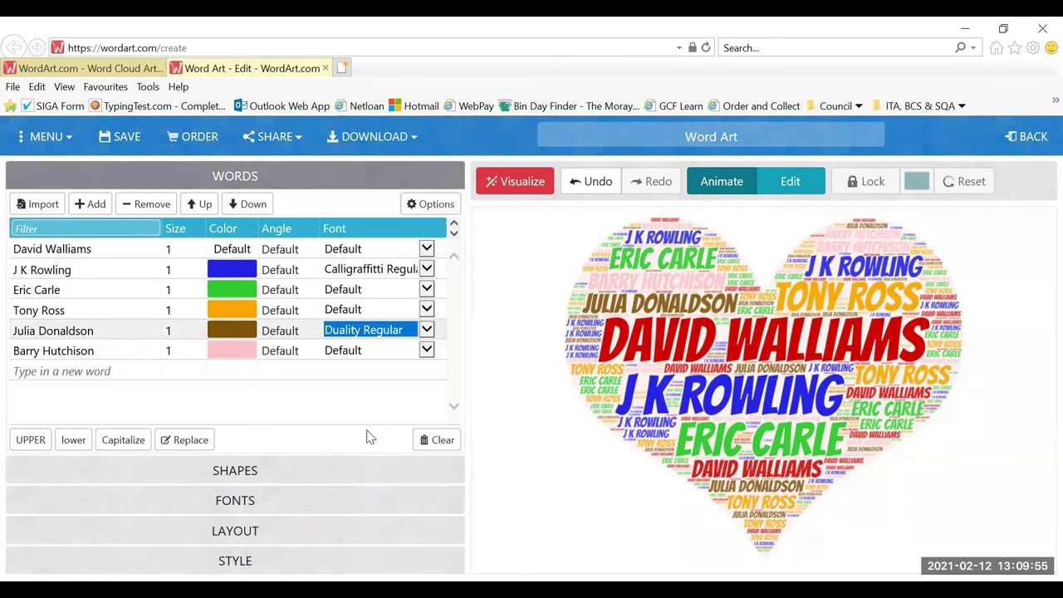
{"action": "left_click", "coordinate": [516, 183]}
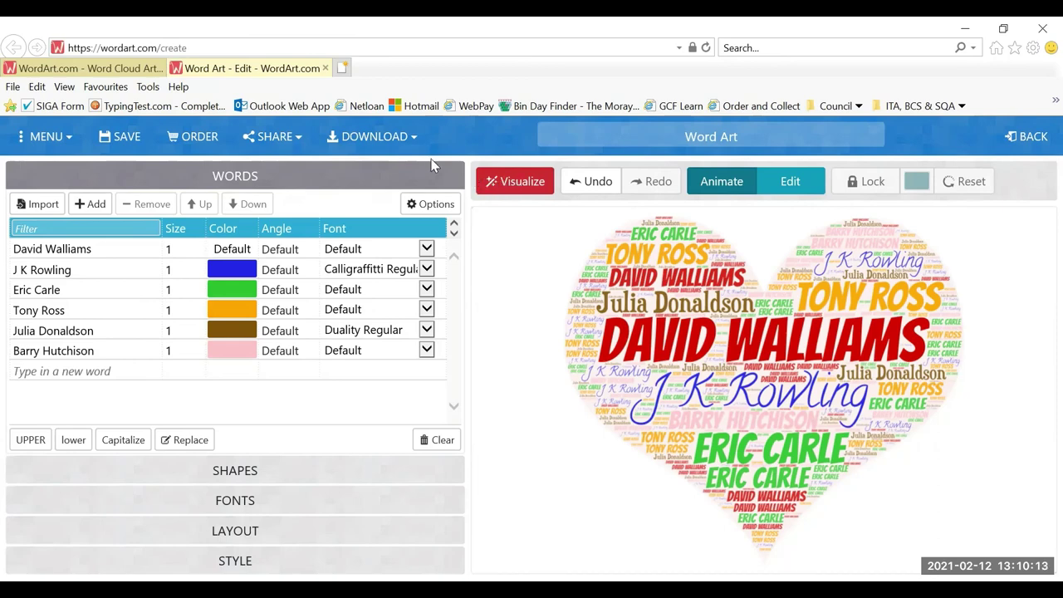
Download the heart cloud as a Standard JPEG and save it as Word Art.jpeg.
{"action": "left_click", "coordinate": [382, 143]}
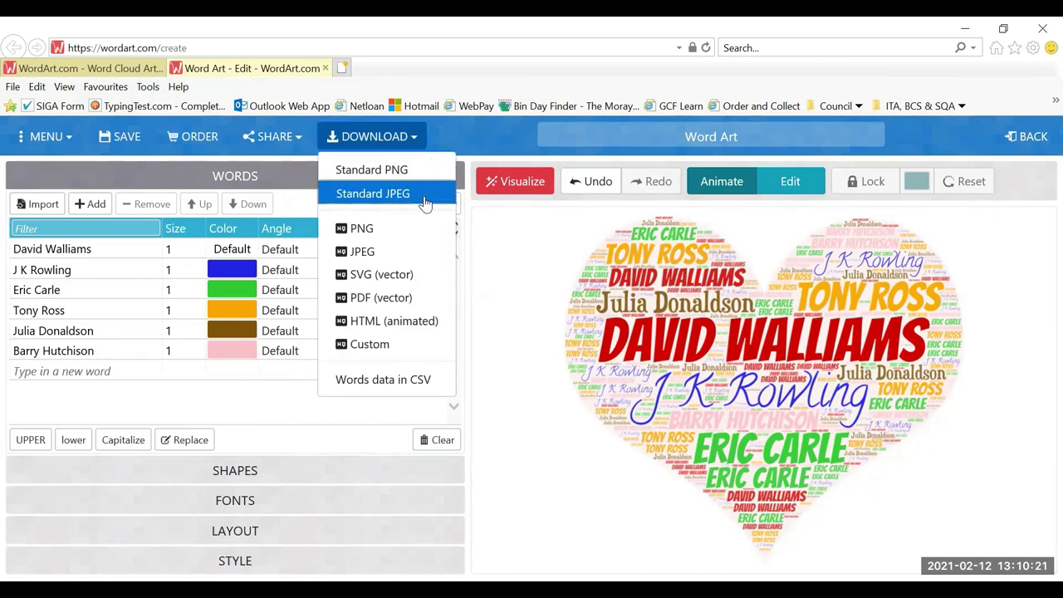
{"action": "left_click", "coordinate": [424, 193]}
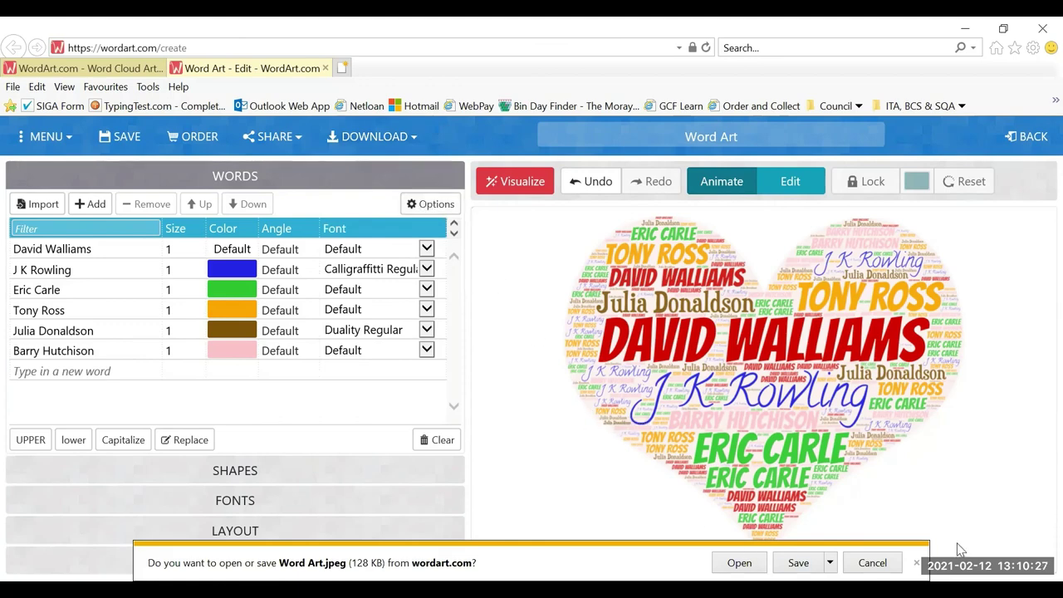
{"action": "left_click", "coordinate": [793, 562]}
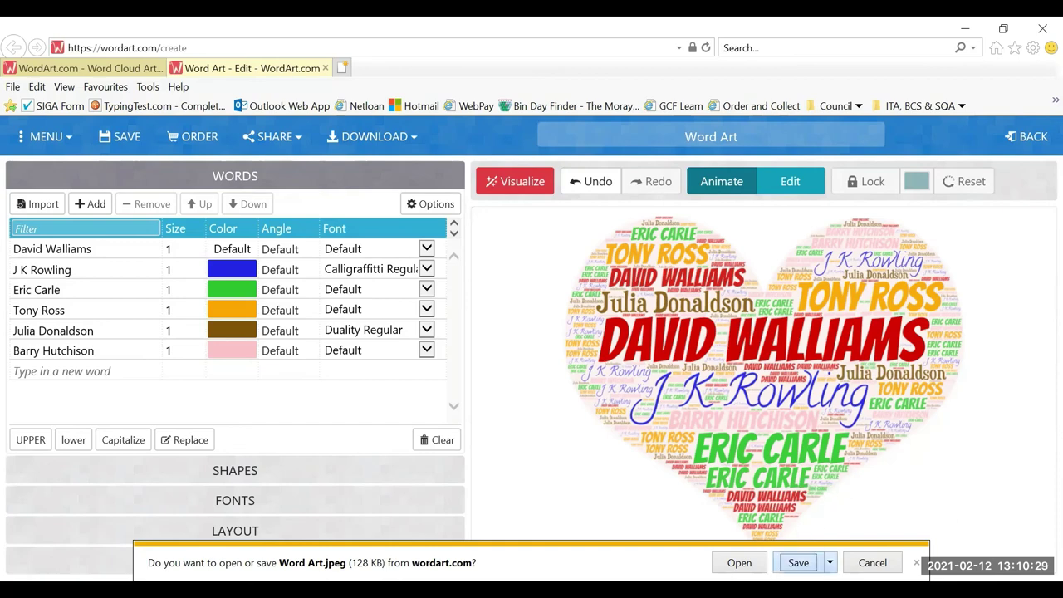